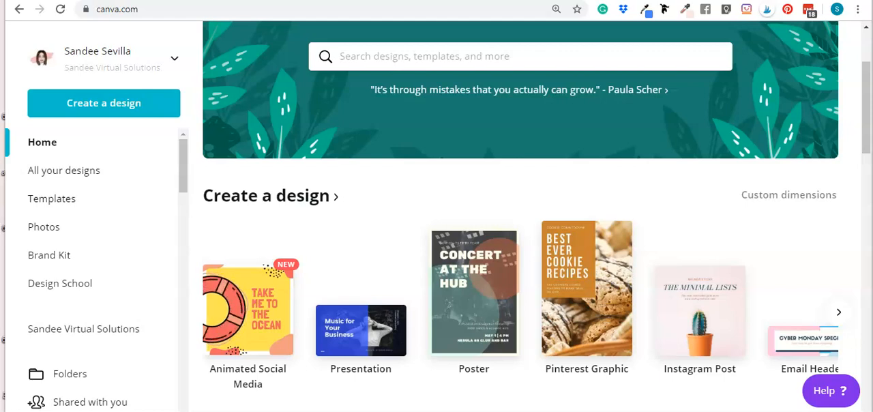
Create a new blank Instagram Post design
click(675, 311)
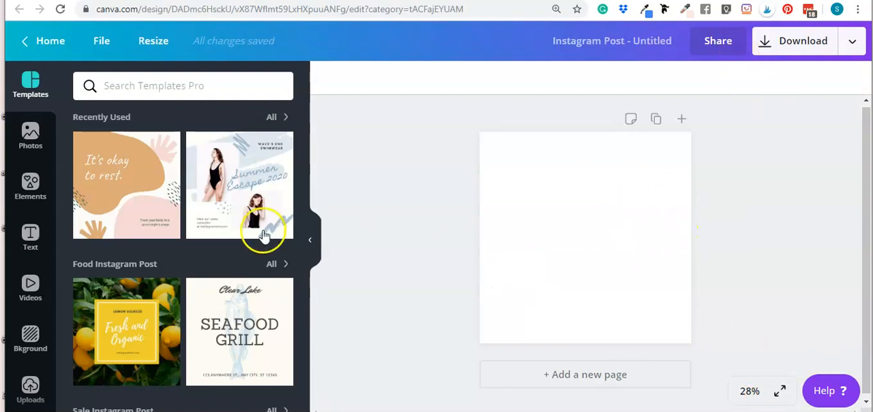
click(561, 207)
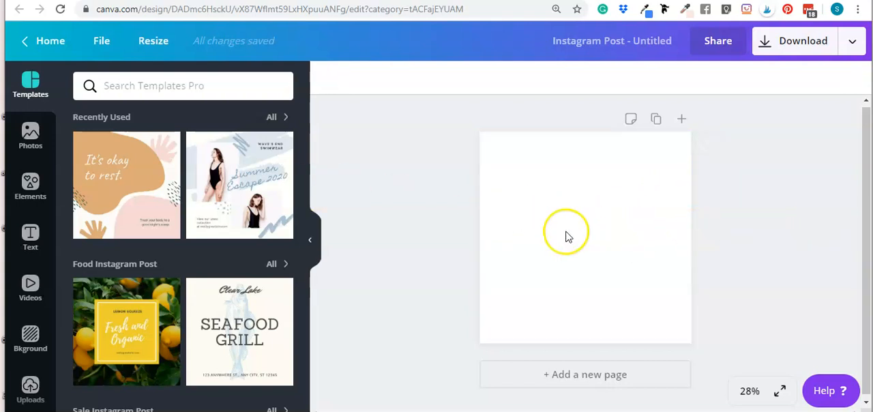
Place the white desk photo with the laptop on the blank page and stretch it to cover the whole canvas
click(13, 145)
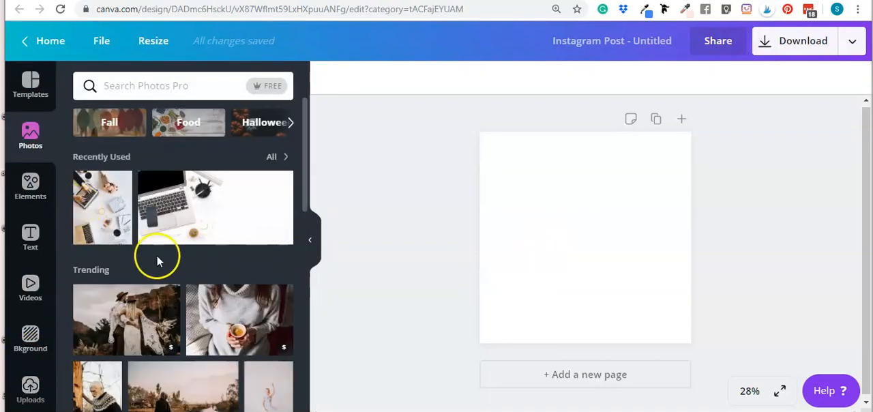
click(212, 213)
click(718, 256)
click(606, 241)
drag(651, 252, 619, 187)
drag(562, 211, 563, 345)
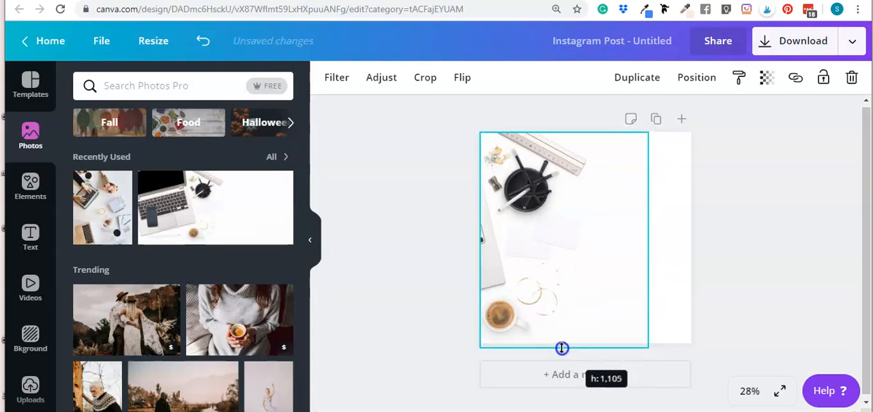
drag(647, 236, 690, 236)
click(728, 205)
click(605, 272)
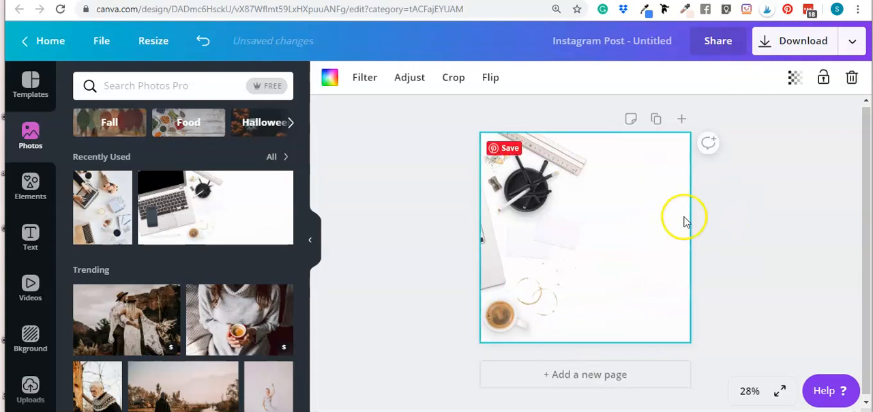
click(765, 207)
click(600, 191)
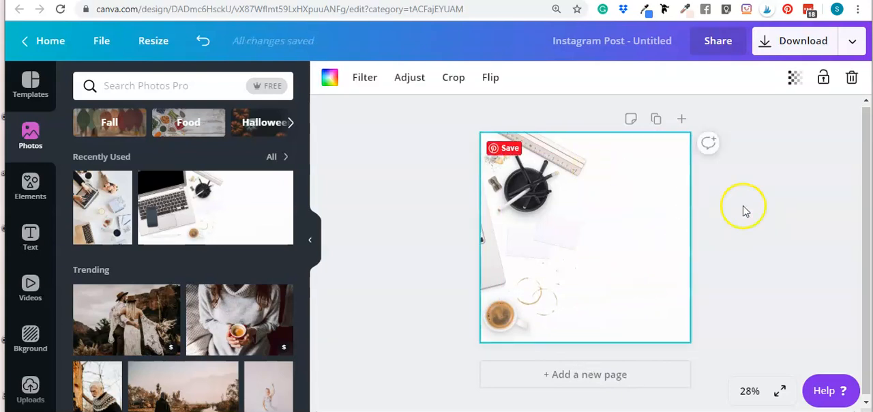
click(759, 216)
click(627, 221)
click(784, 226)
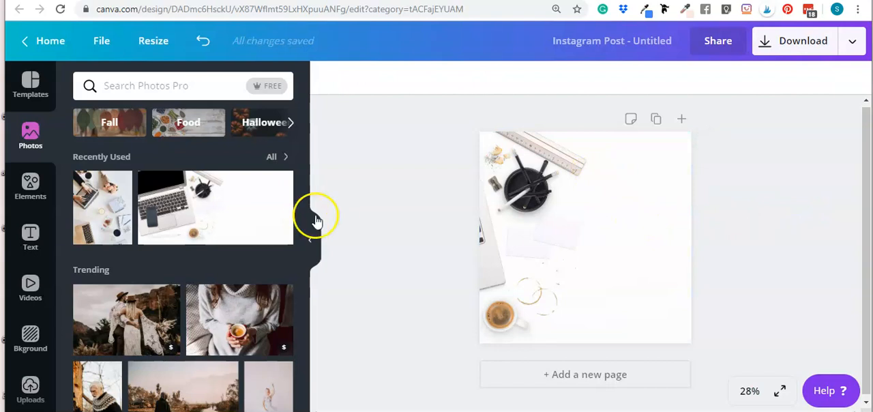
Add the flat-lay photo of hands typing on a laptop over the background, align it to the page's upper-left corner and enlarge it
click(84, 211)
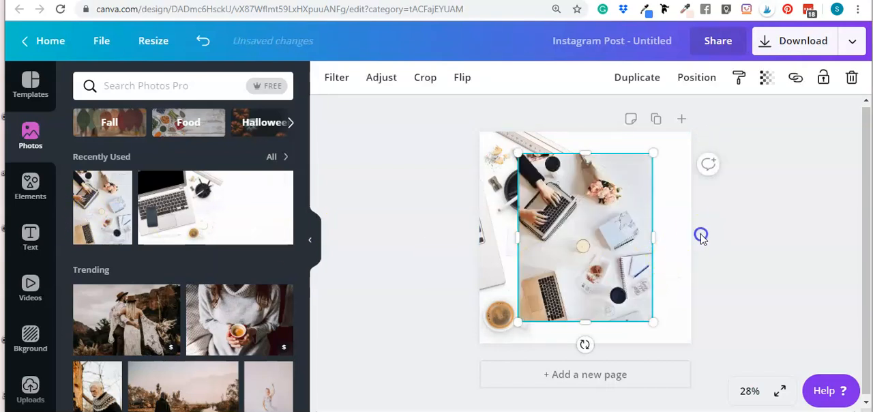
drag(585, 198, 548, 195)
drag(615, 300, 686, 333)
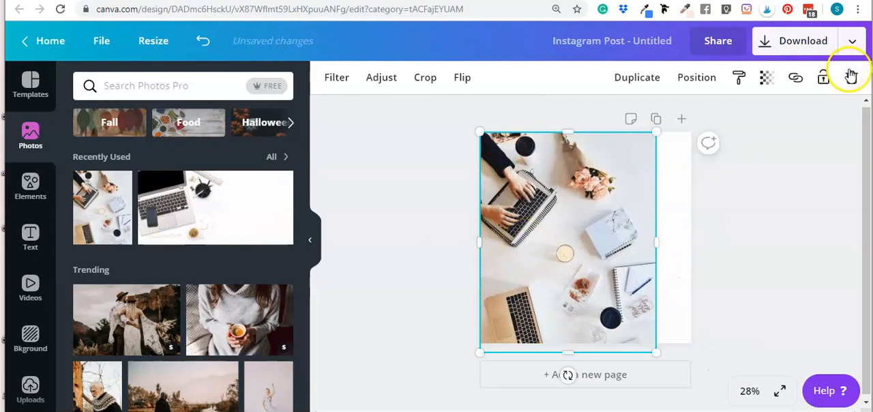
Delete the flat-lay photo and the desk photo behind it from the page
click(850, 77)
click(568, 241)
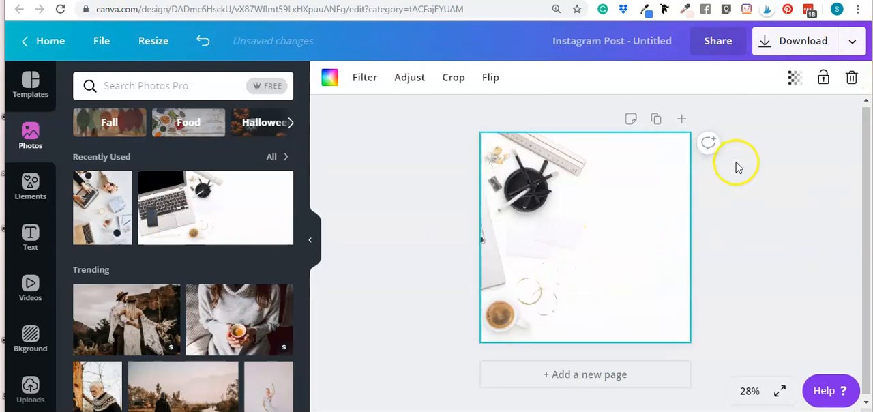
click(851, 78)
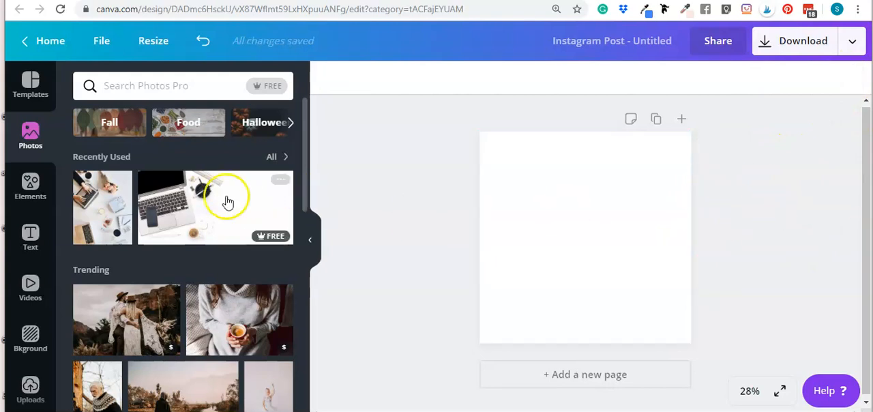
Add the single-cell grid so that it fills the whole page
click(31, 186)
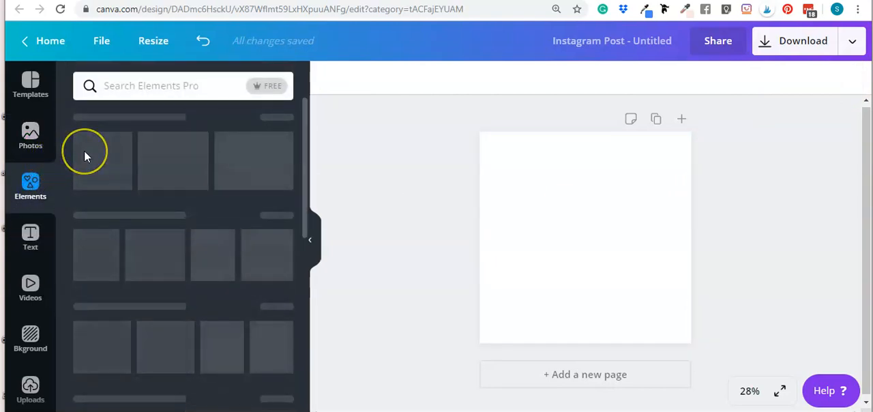
click(92, 341)
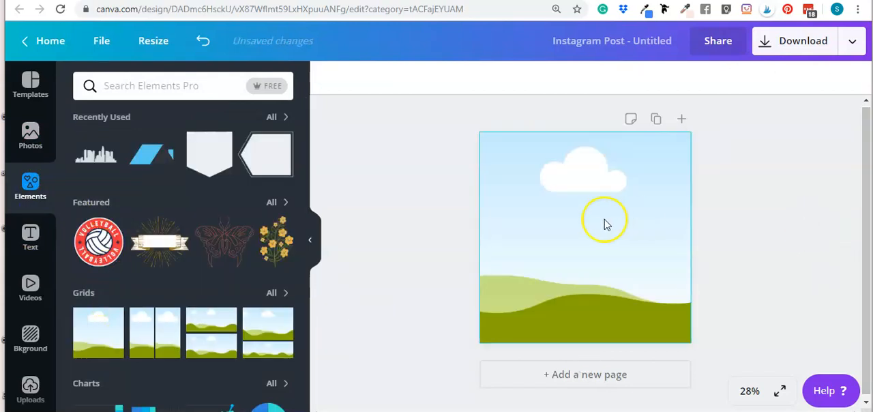
click(750, 202)
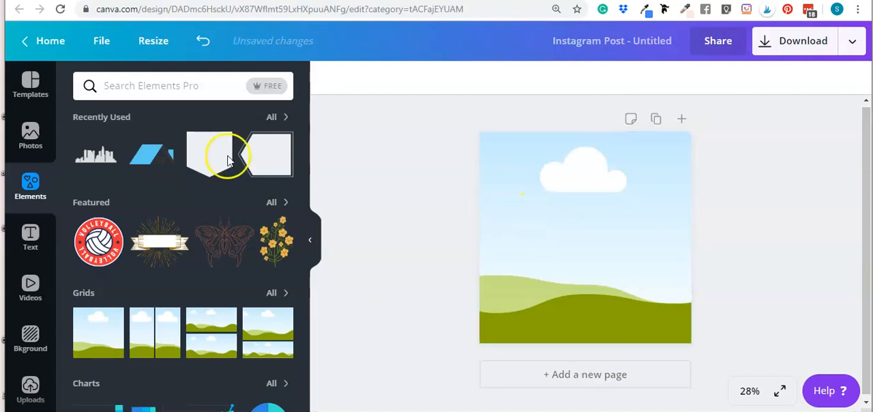
Fill the grid with the recently used white desk photo with the laptop and pencil cup
click(29, 134)
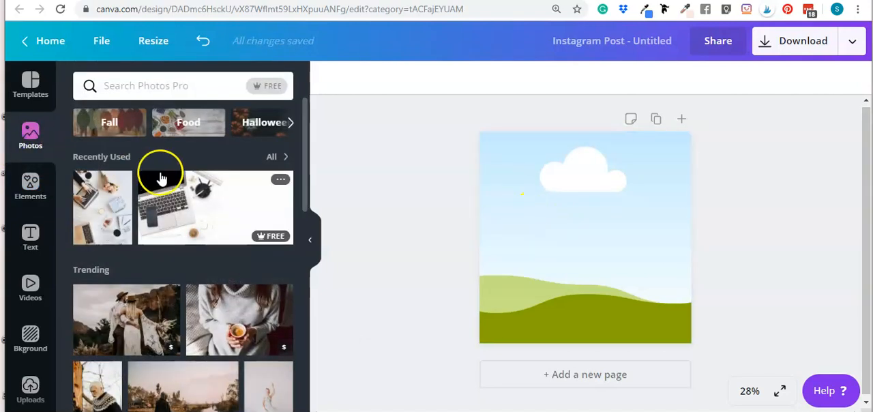
click(183, 210)
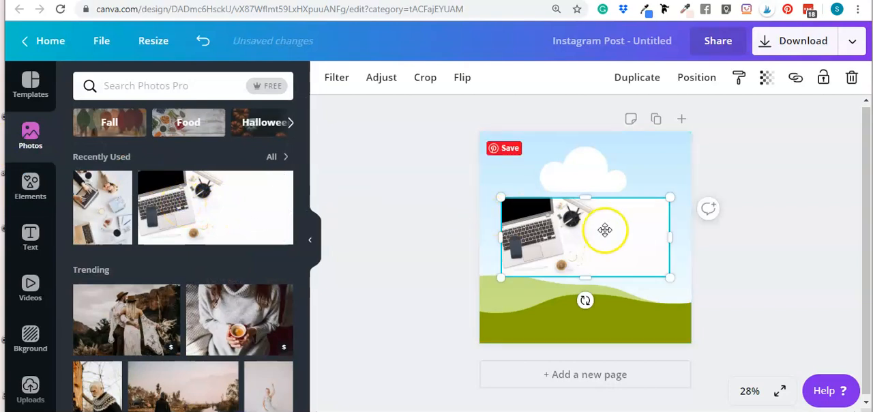
drag(598, 229, 608, 232)
click(802, 247)
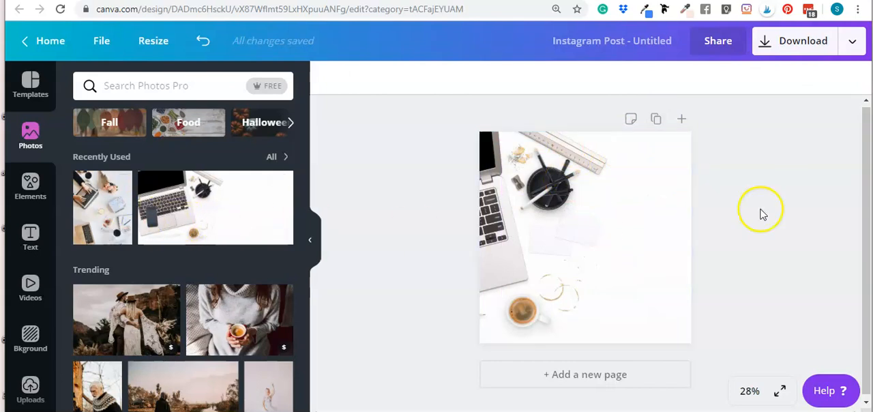
Replace the grid's image with the flat-lay photo of hands typing on a laptop
click(98, 198)
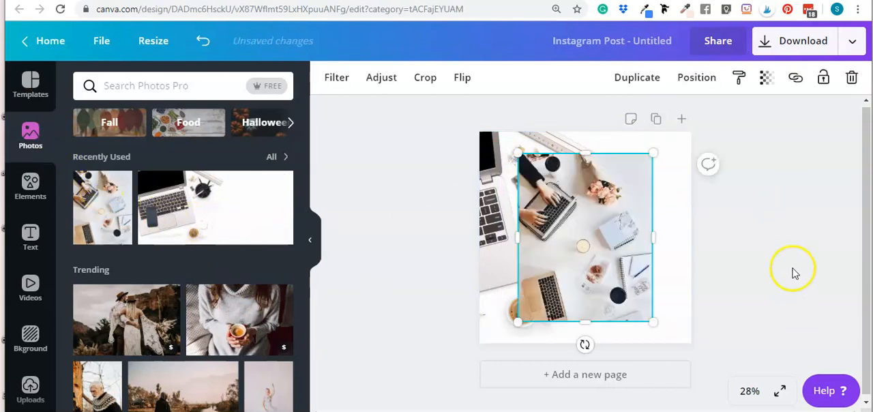
drag(561, 230, 554, 225)
click(782, 233)
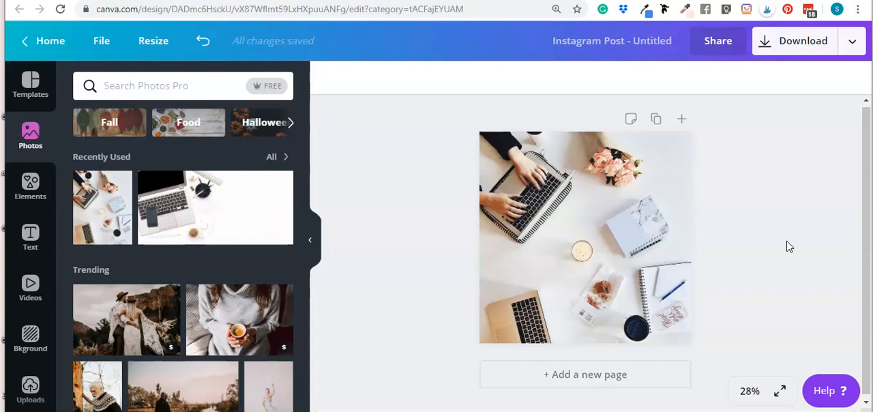
Replace the grid's photo with the very light pink color from the first brand palette
click(607, 232)
click(713, 224)
click(604, 215)
click(329, 77)
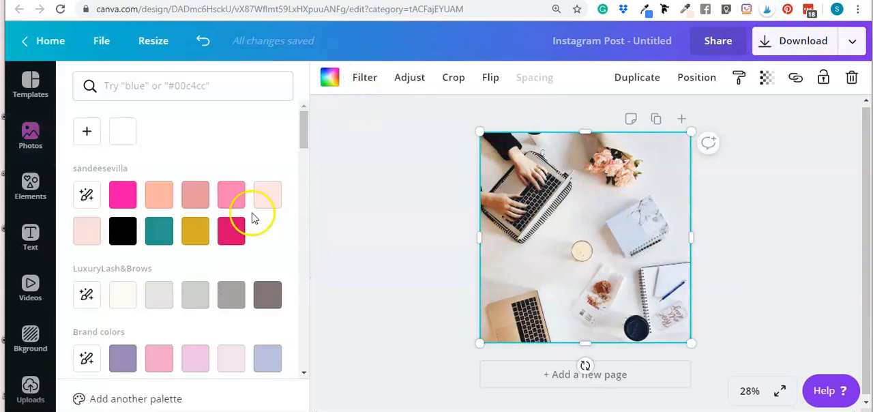
click(267, 194)
click(752, 223)
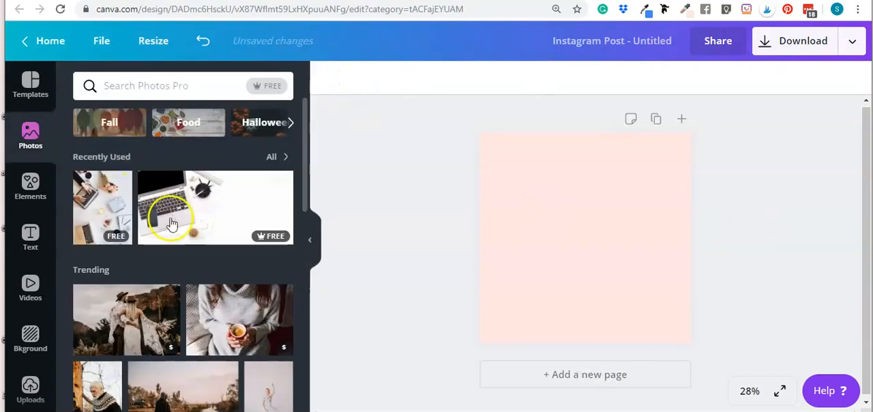
Fill the grid with the white desk laptop photo and shift the image slightly to the right inside the frame
drag(180, 199, 578, 236)
click(749, 232)
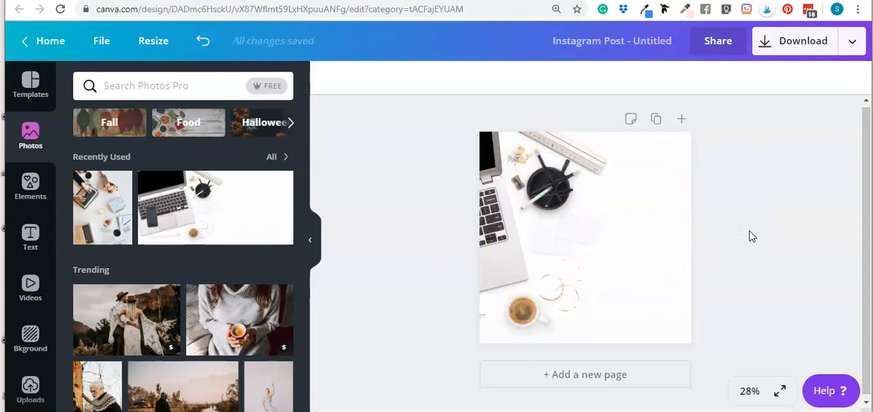
double_click(628, 232)
drag(628, 206, 649, 205)
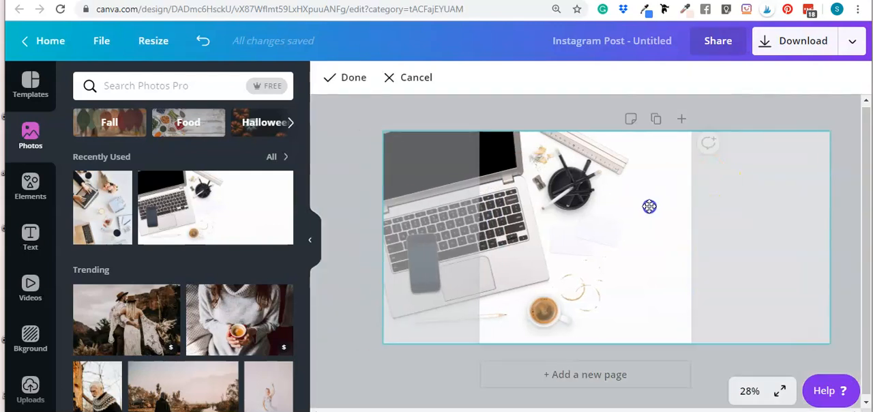
click(494, 116)
click(760, 202)
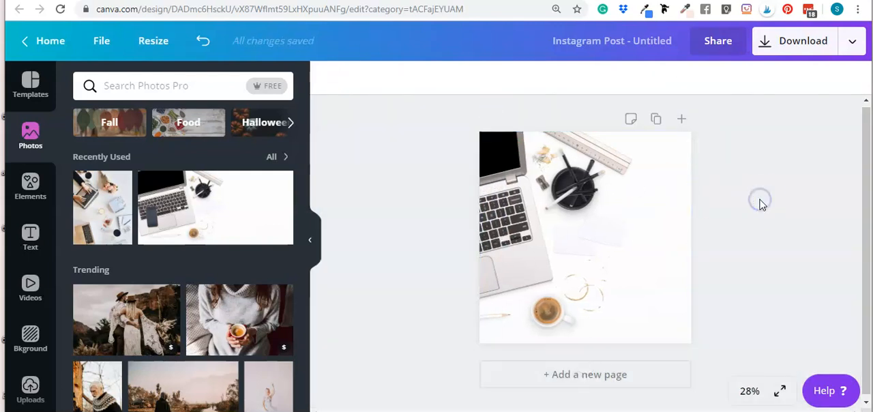
Reposition the desk photo further right within the grid to show more of the laptop
click(564, 245)
double_click(564, 244)
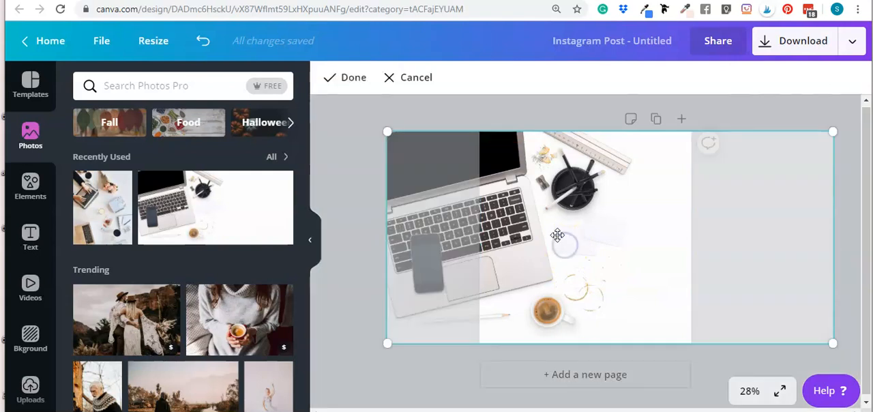
drag(564, 241, 583, 232)
click(721, 237)
click(758, 233)
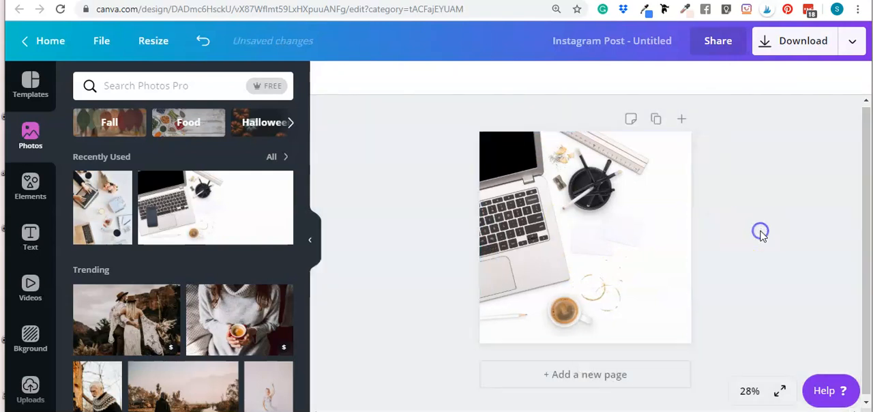
Search the photo library for "flower" and look through the matching images
scroll(150, 304, down, 1)
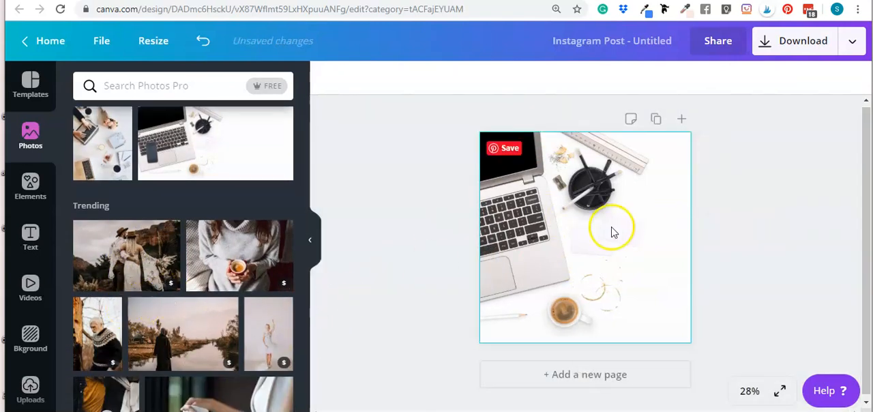
click(202, 87)
text(fl)
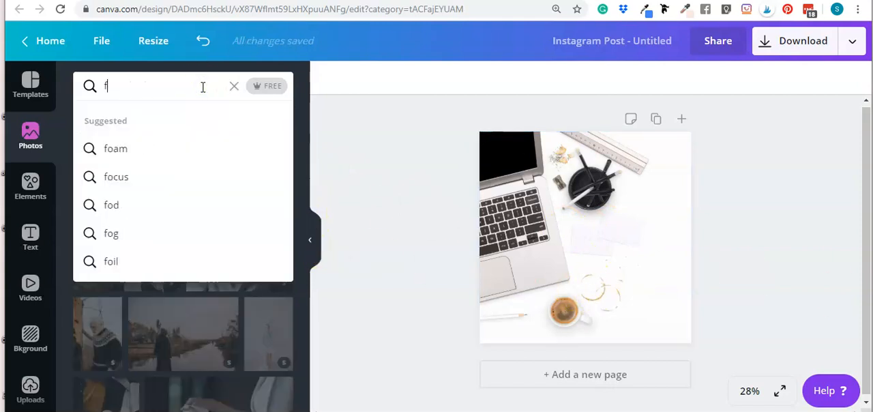
text(ower)
key(Return)
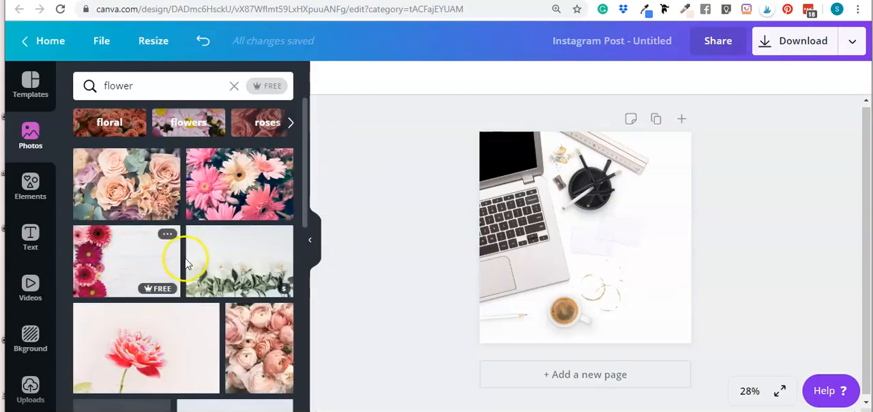
scroll(175, 252, down, 2)
scroll(214, 251, down, 3)
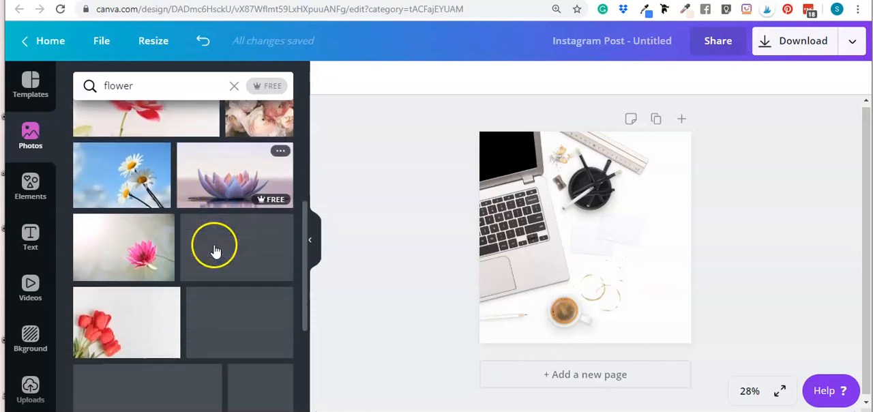
scroll(212, 252, down, 4)
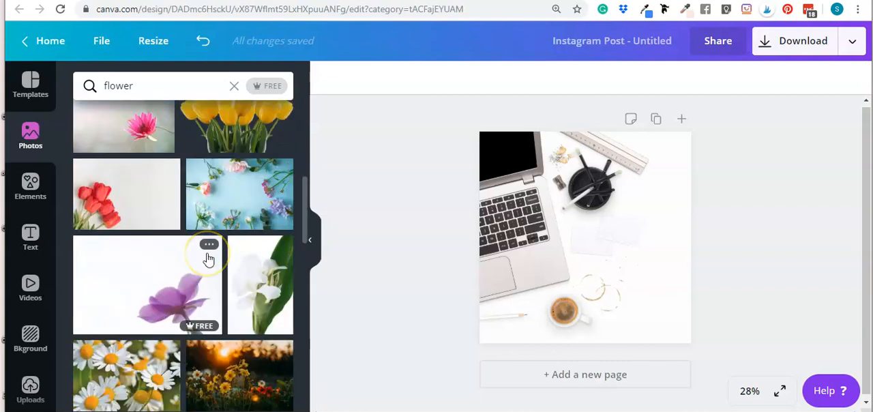
scroll(208, 271, down, 2)
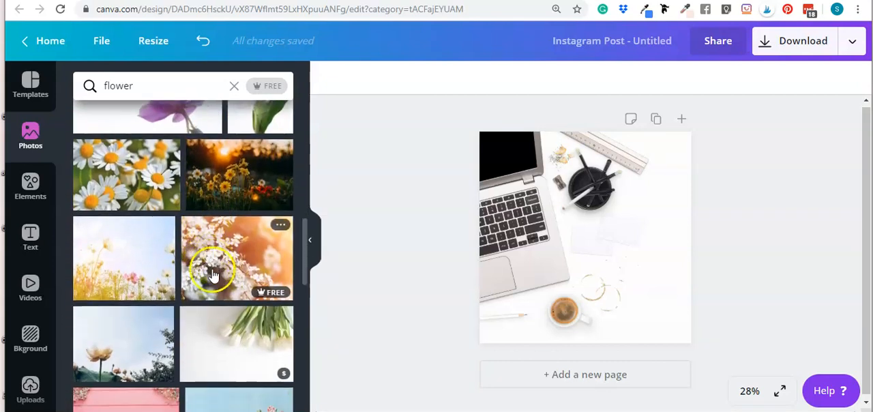
scroll(214, 301, down, 2)
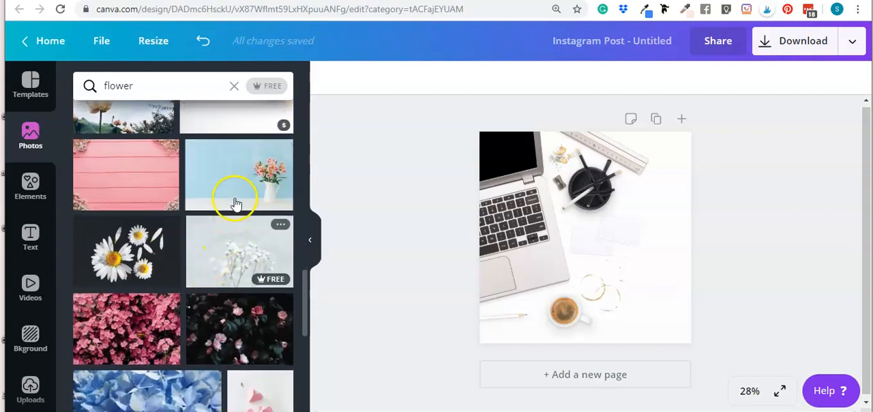
scroll(205, 205, down, 3)
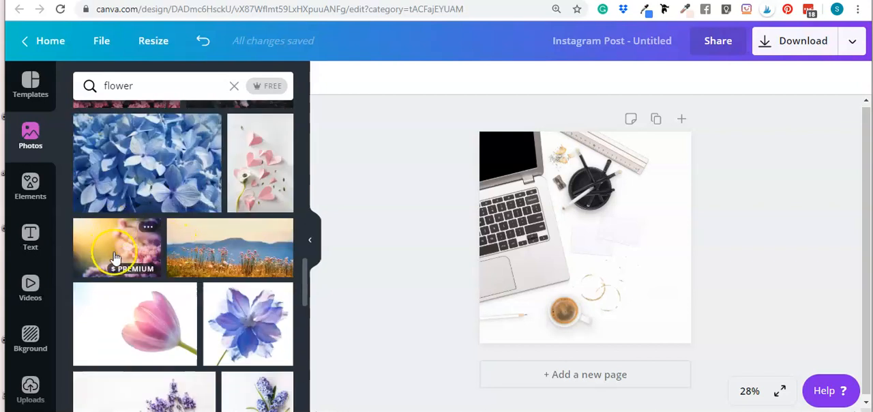
scroll(213, 253, down, 3)
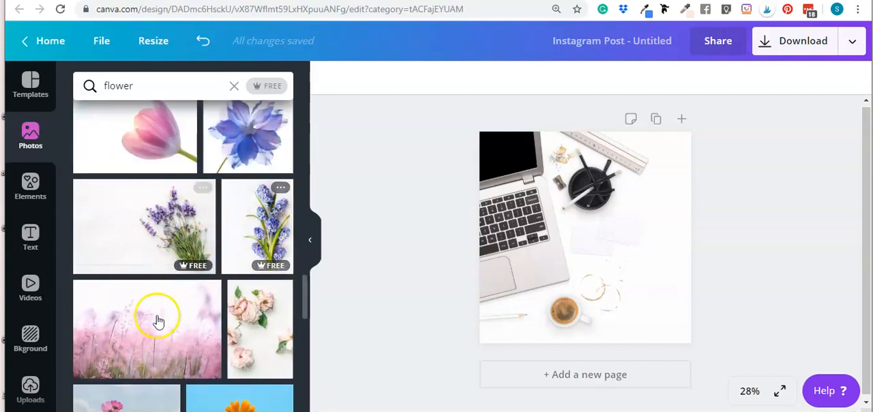
Fill the grid with the pink meadow flower photo from the search results
click(149, 327)
drag(571, 226, 573, 227)
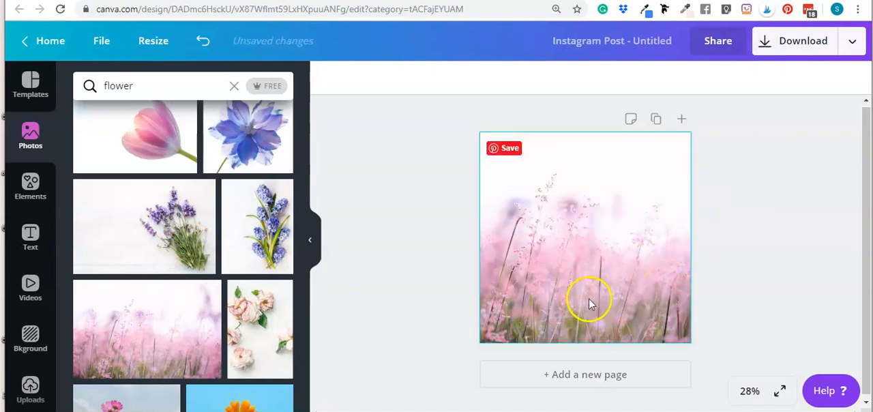
click(715, 260)
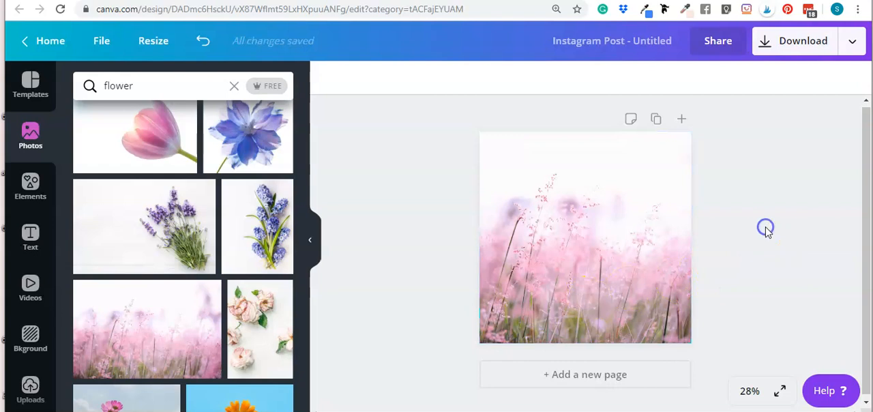
click(594, 248)
click(727, 227)
click(559, 248)
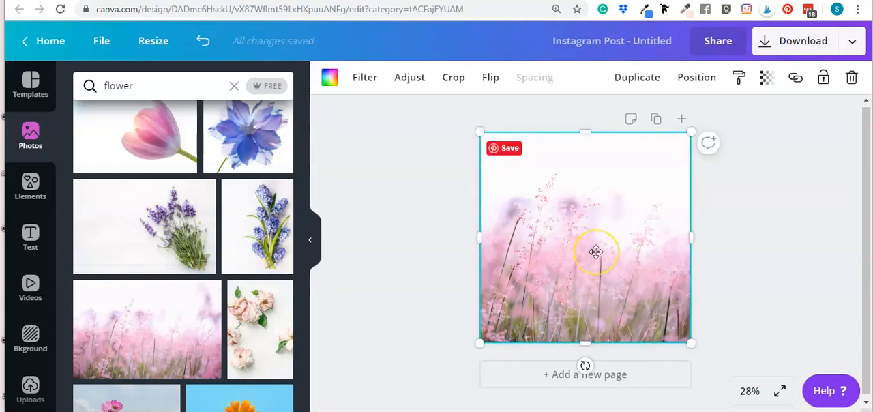
Add a grey square shape over the center of the photo background
key(r)
click(750, 203)
click(633, 208)
click(760, 210)
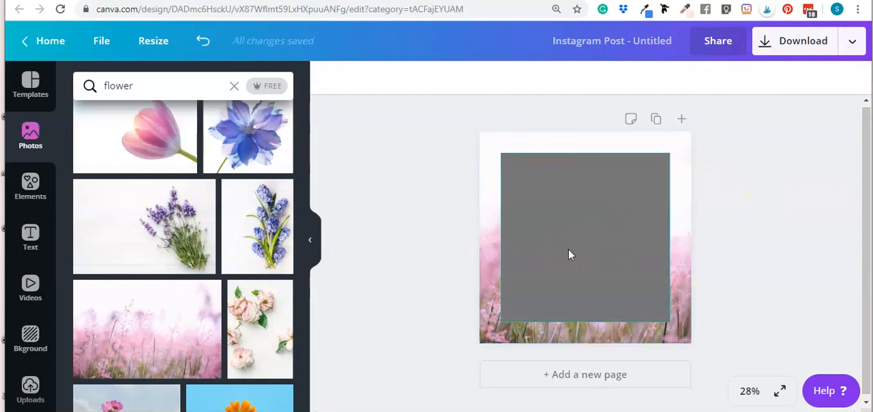
click(570, 233)
click(805, 227)
click(629, 221)
Recolor the square with the very pale, near-white color taken from the photo
click(331, 77)
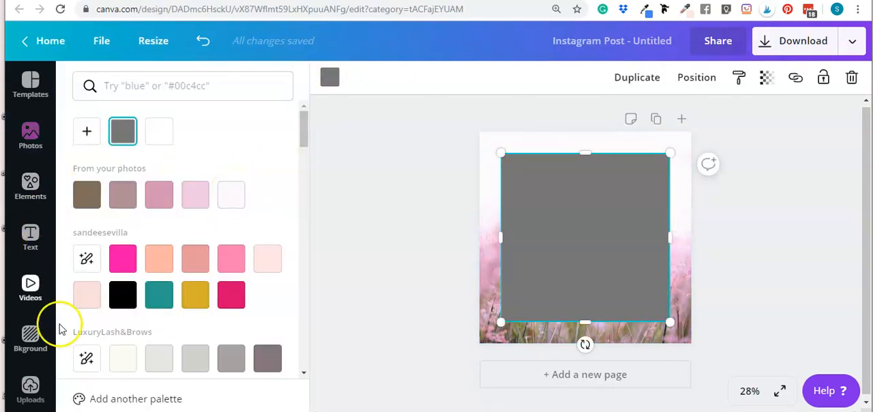
scroll(88, 335, down, 2)
scroll(201, 179, up, 2)
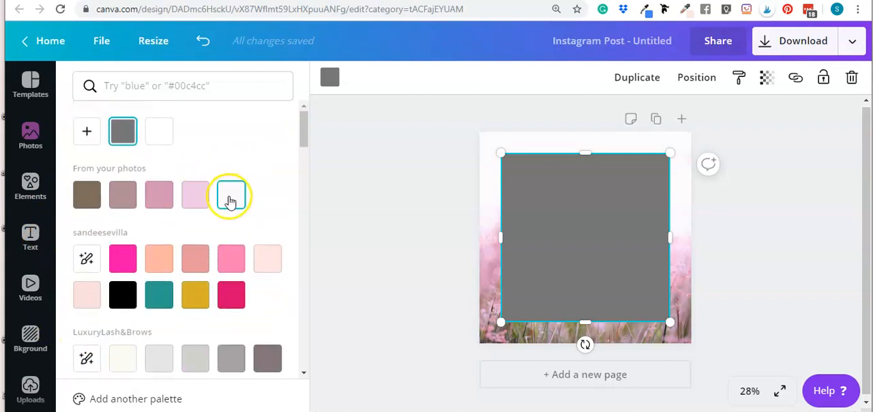
click(232, 179)
click(648, 249)
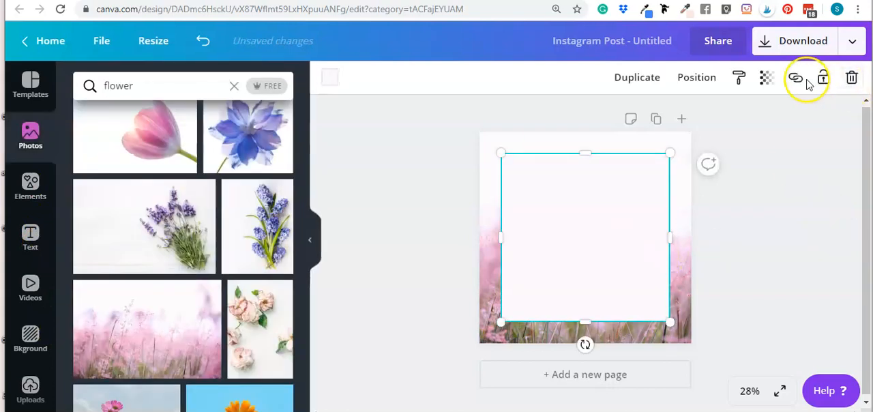
Set the pale square's transparency to 70
click(768, 79)
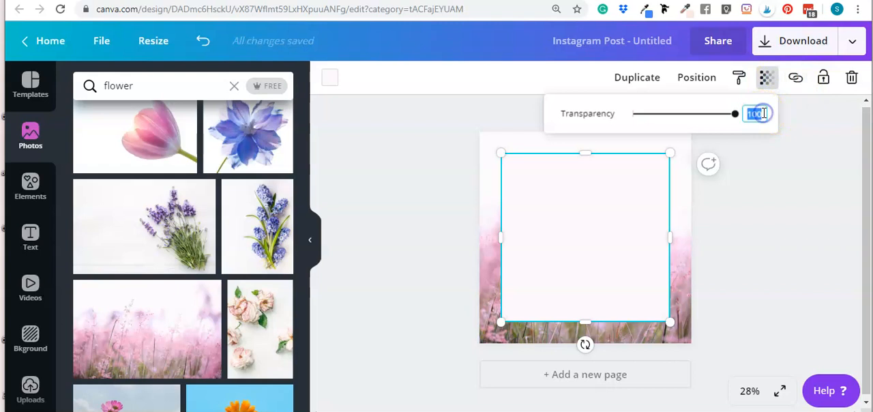
text(70)
key(Return)
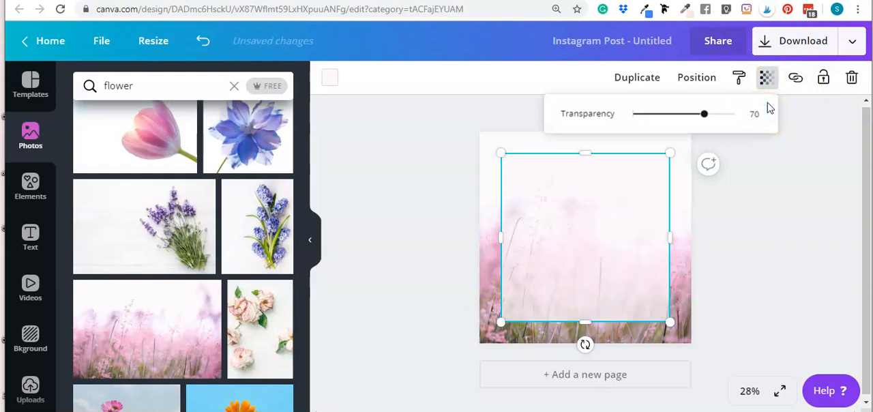
click(770, 237)
click(805, 232)
click(623, 241)
click(786, 238)
click(584, 240)
click(802, 240)
click(538, 236)
click(372, 129)
click(592, 218)
click(790, 234)
click(617, 227)
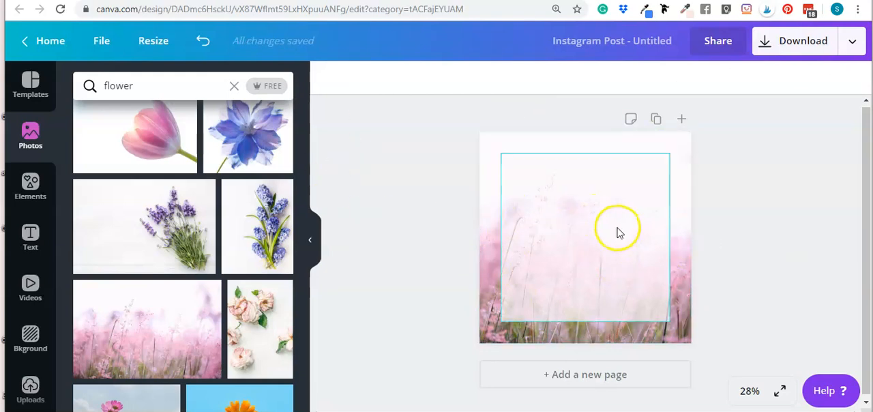
click(739, 242)
click(660, 236)
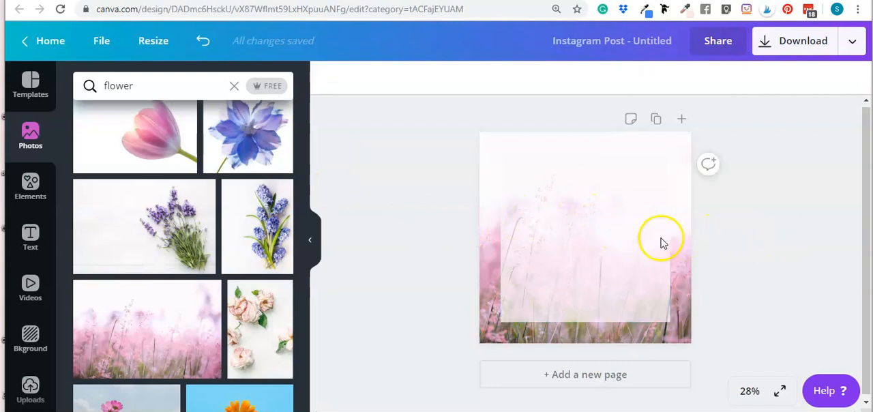
click(767, 235)
click(593, 232)
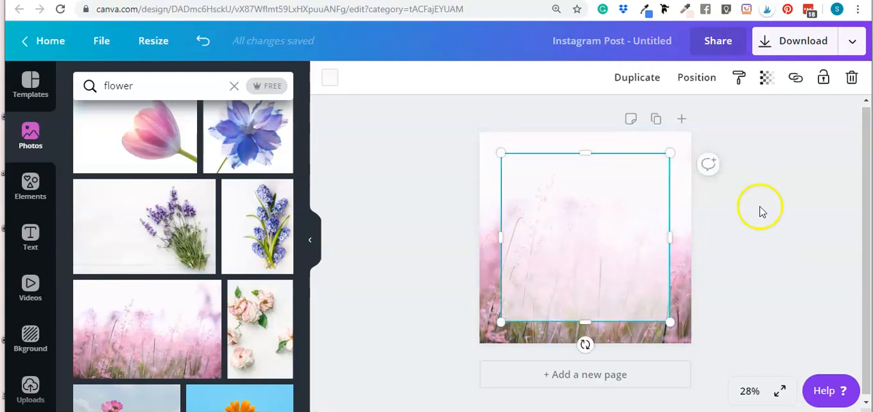
Lock the translucent square in place over the photo
click(825, 82)
click(818, 156)
click(628, 244)
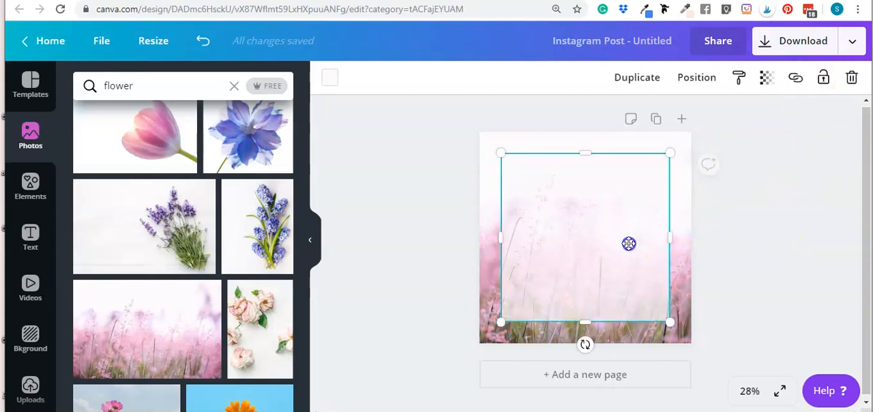
click(825, 79)
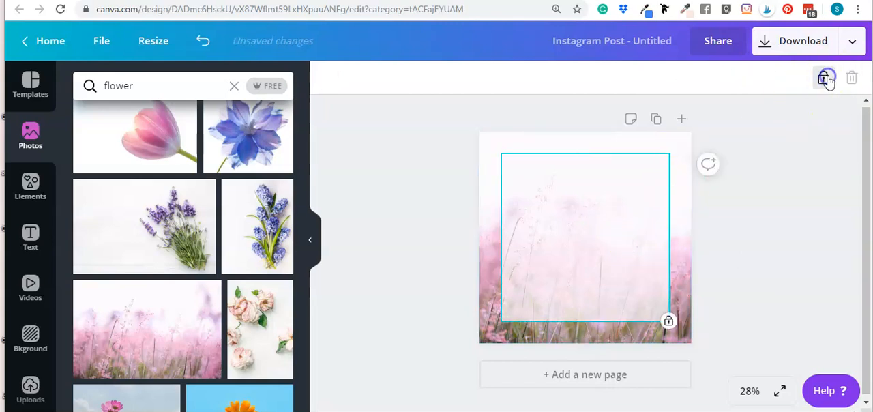
click(811, 129)
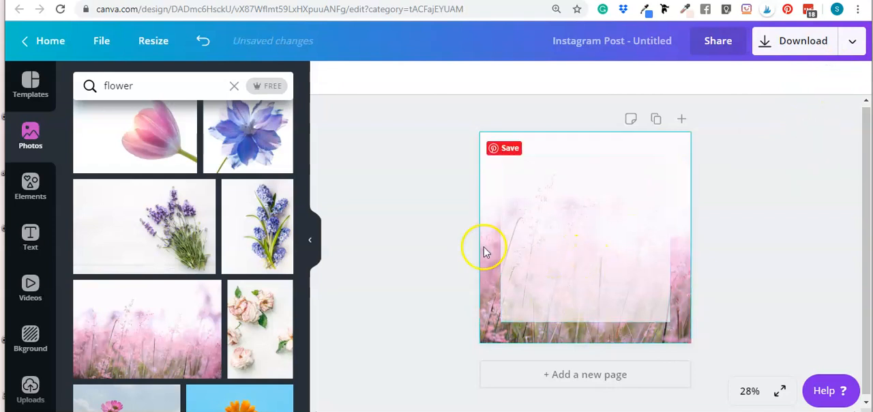
Try to select and move the locked square to check that it is fixed in place
click(602, 230)
drag(576, 230, 571, 235)
click(746, 241)
click(555, 241)
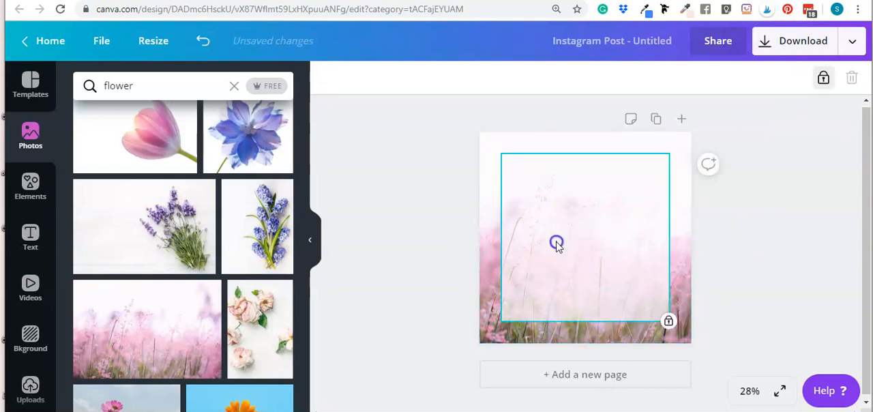
click(368, 207)
click(808, 194)
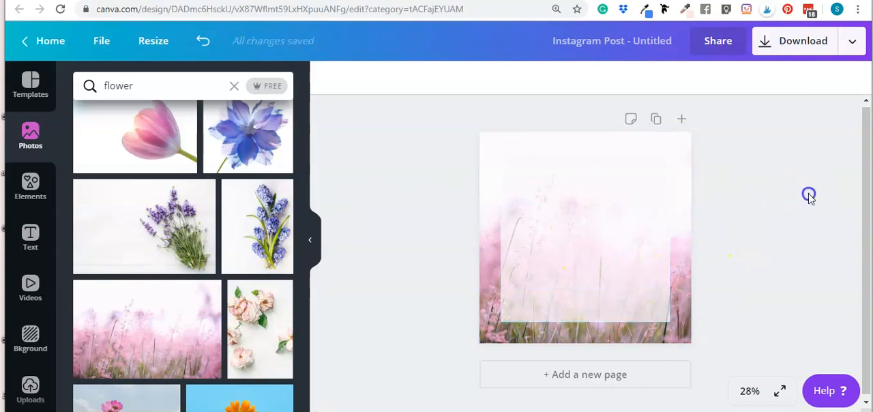
drag(531, 128, 604, 235)
click(550, 229)
click(590, 228)
click(773, 230)
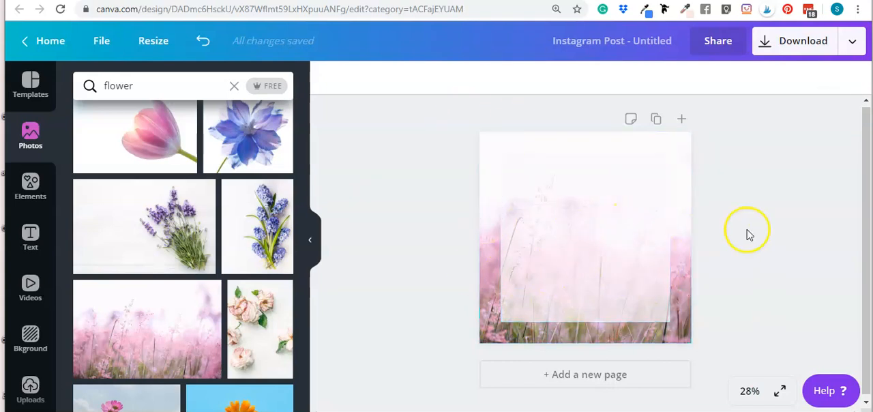
Unlock the translucent square and lower its top edge slightly
click(589, 238)
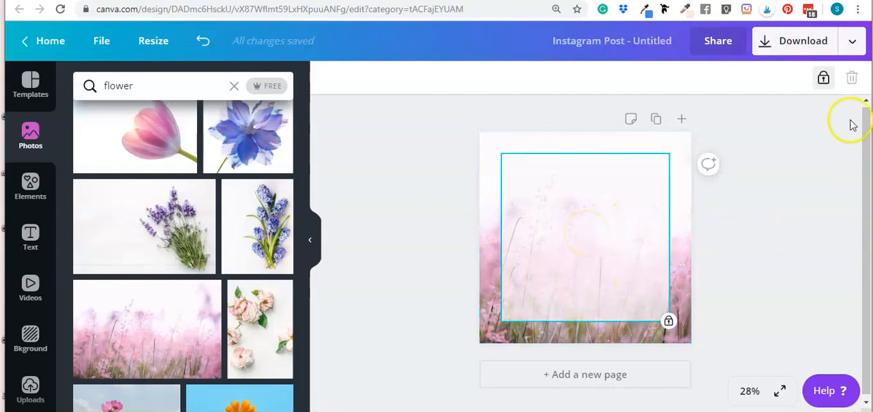
click(823, 78)
click(812, 161)
click(518, 217)
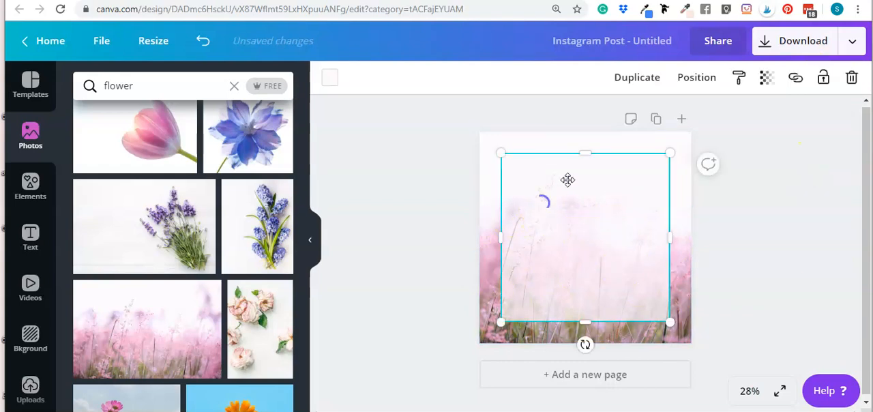
drag(584, 154, 584, 164)
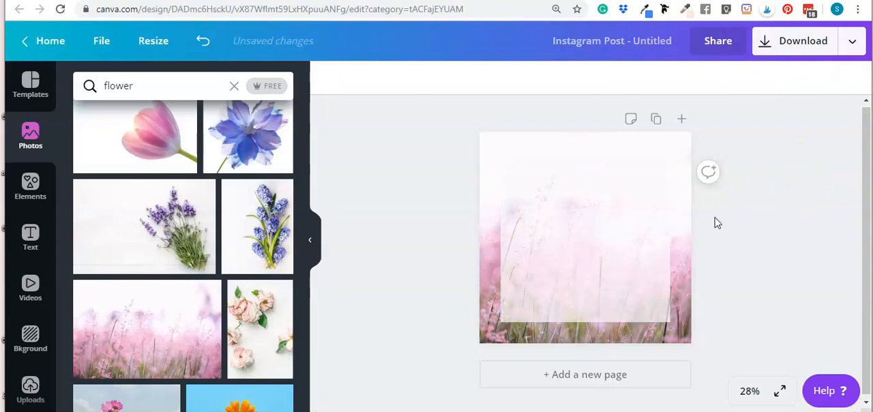
Lock the resized translucent square again
drag(618, 213, 618, 210)
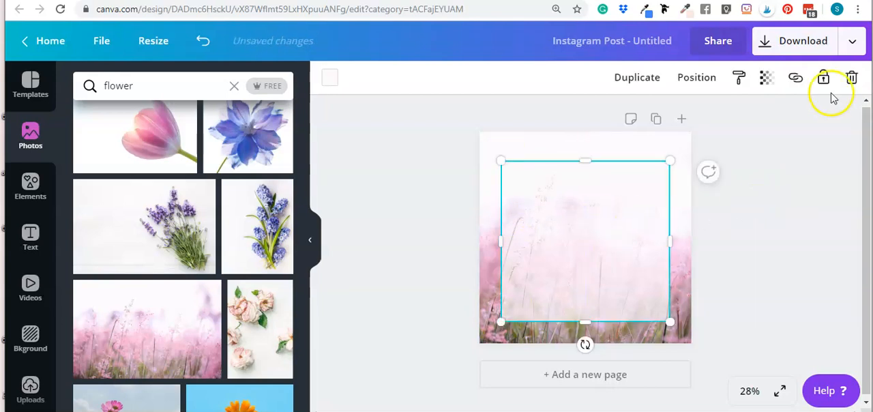
click(823, 77)
click(818, 246)
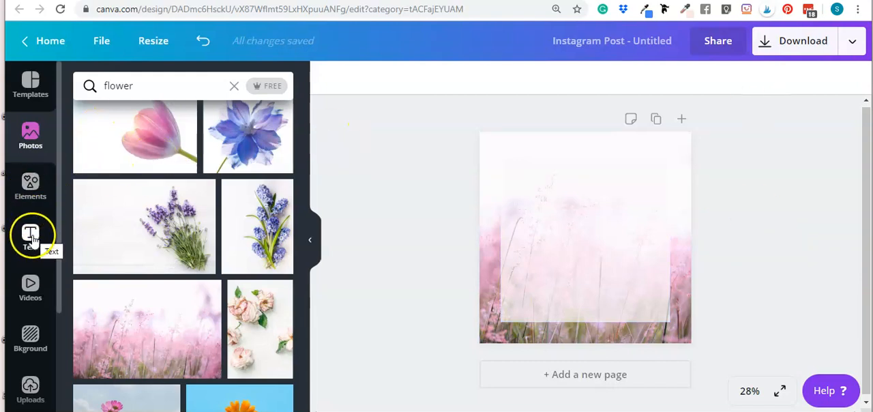
Search the elements library for "quotes" and look through the matching graphics
click(30, 185)
click(142, 85)
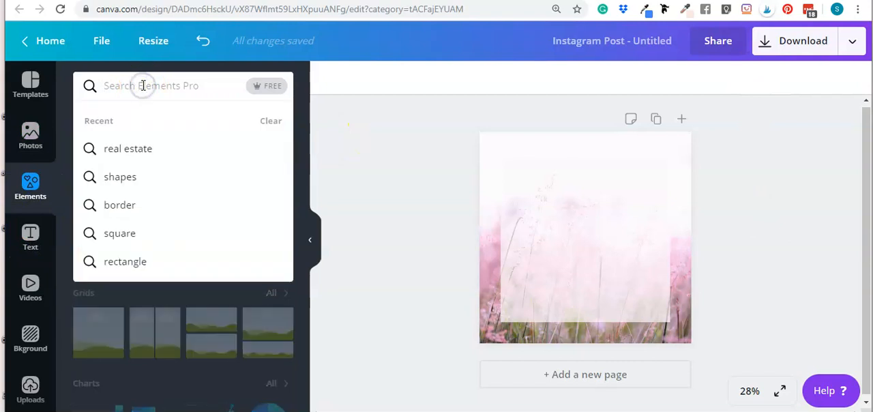
text(quotes)
key(Return)
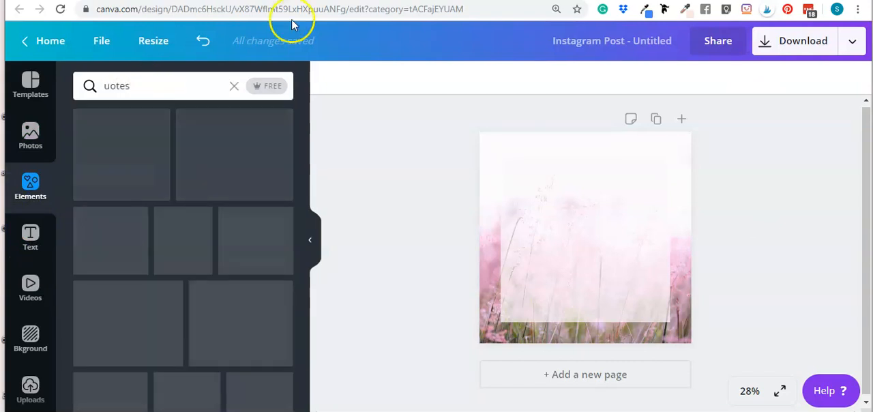
click(103, 87)
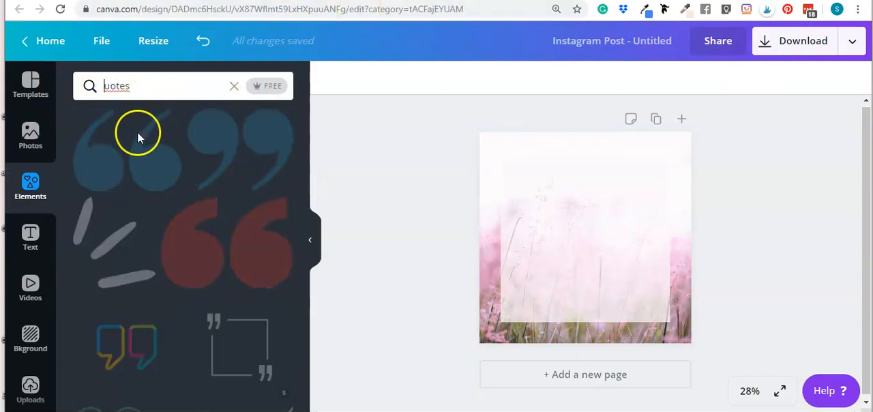
text(q)
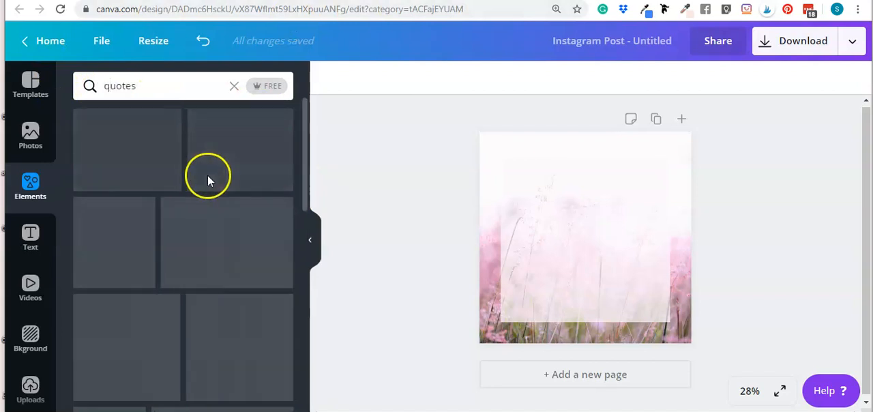
scroll(218, 279, down, 3)
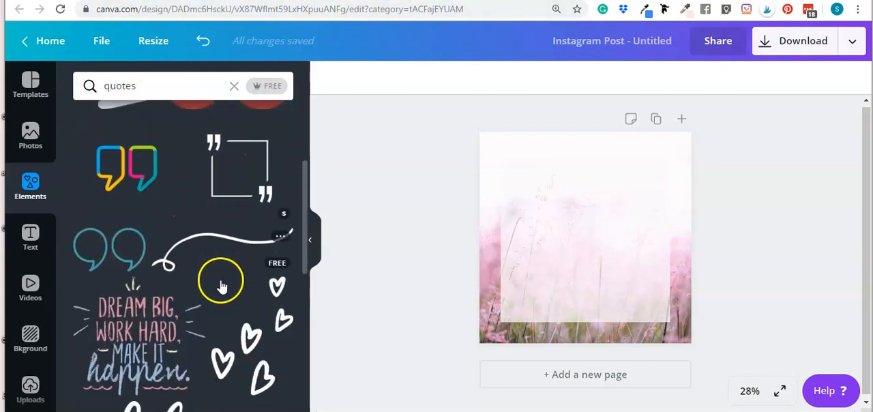
scroll(208, 262, up, 3)
scroll(153, 230, down, 3)
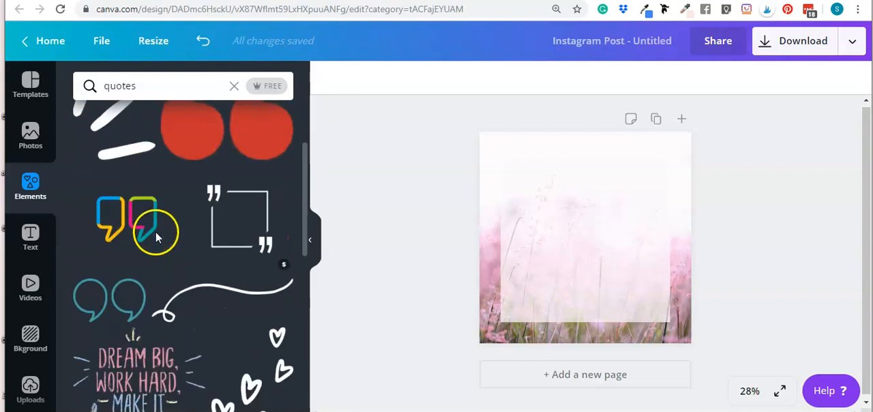
scroll(132, 225, down, 3)
scroll(130, 218, up, 4)
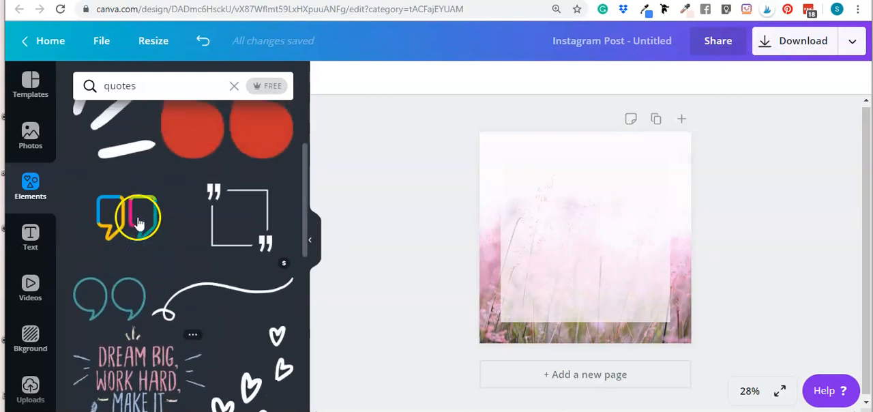
Add the outlined teal quotation marks and recolor them crimson from the first brand palette
click(131, 298)
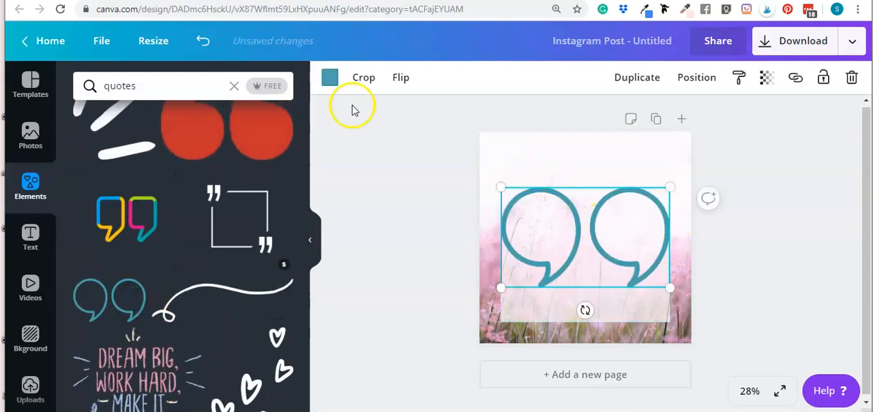
click(330, 78)
click(231, 263)
click(231, 300)
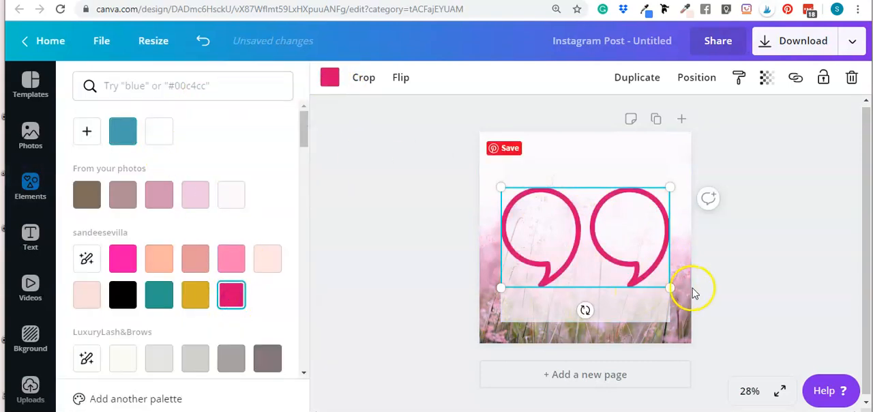
Shrink the outlined quotation marks near the square's top edge and delete them
drag(669, 287, 585, 176)
click(760, 212)
click(791, 216)
click(578, 175)
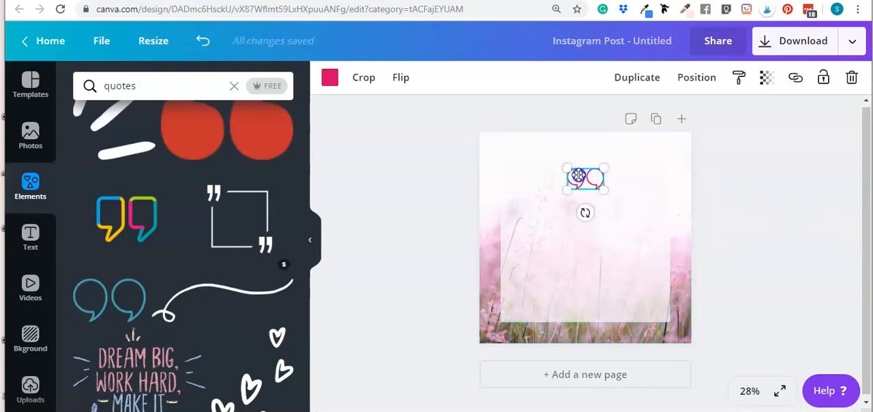
click(851, 77)
Add the solid teal opening quotation marks from the "quotes" results to the design
scroll(249, 252, down, 2)
scroll(225, 266, down, 4)
scroll(186, 287, up, 7)
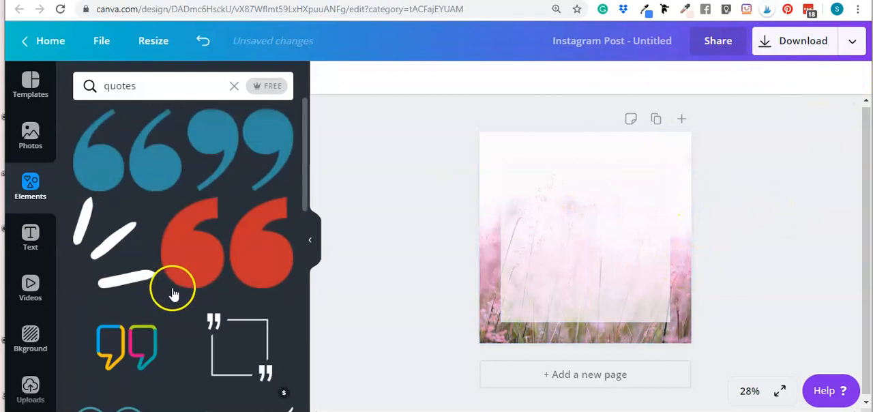
click(125, 159)
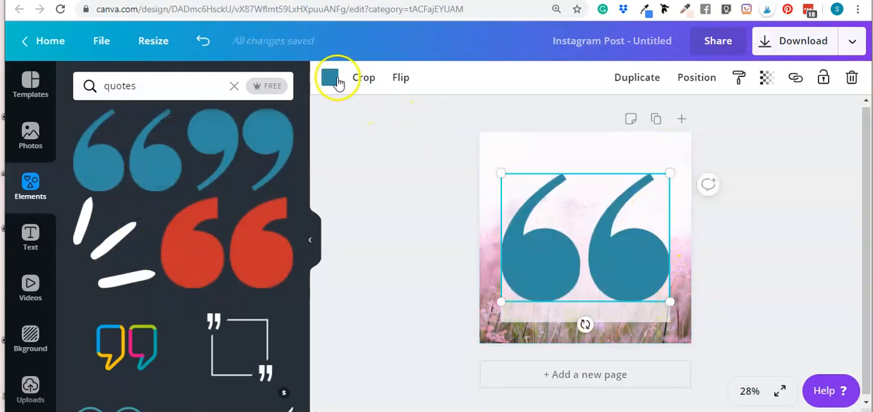
Recolor the opening quotation marks crimson from the first brand palette and shrink them, centered near the square's top edge
click(330, 78)
click(231, 294)
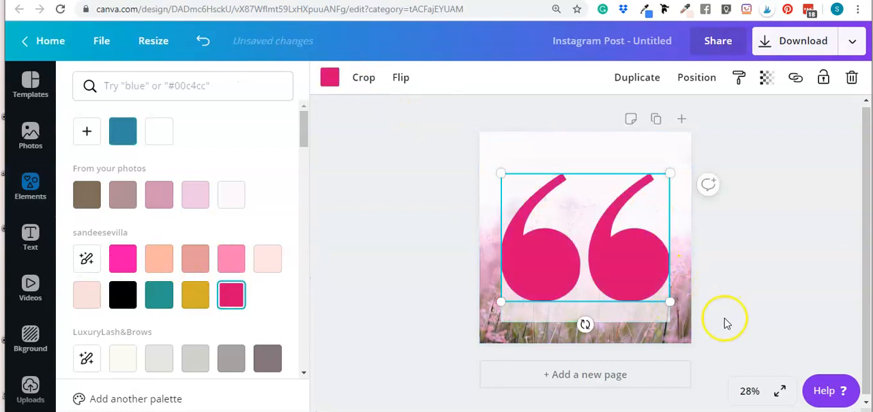
drag(668, 304, 583, 182)
click(768, 231)
click(727, 227)
click(756, 225)
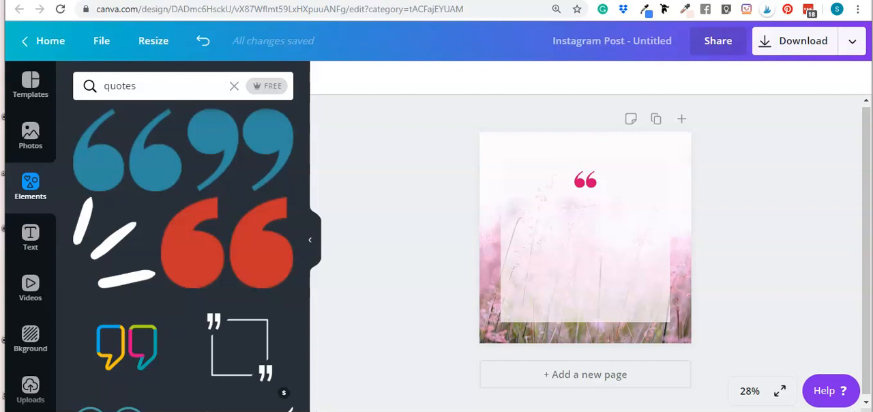
Add a paragraph text box and place it centered below the quotation marks, over the translucent square
click(612, 235)
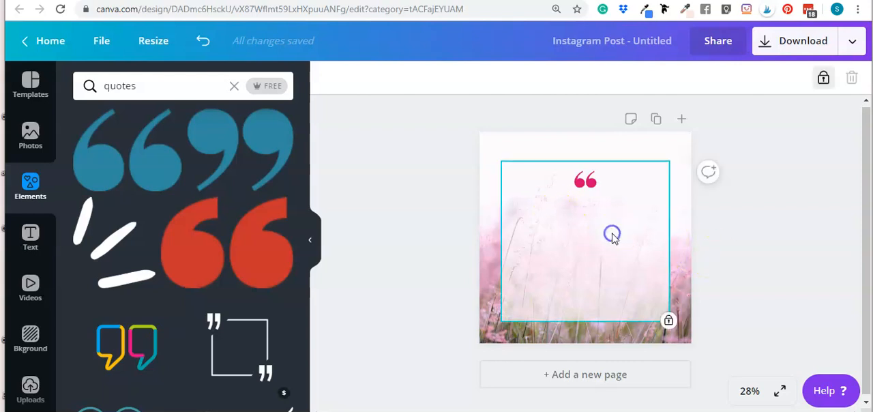
key(t)
drag(579, 332, 579, 221)
click(580, 225)
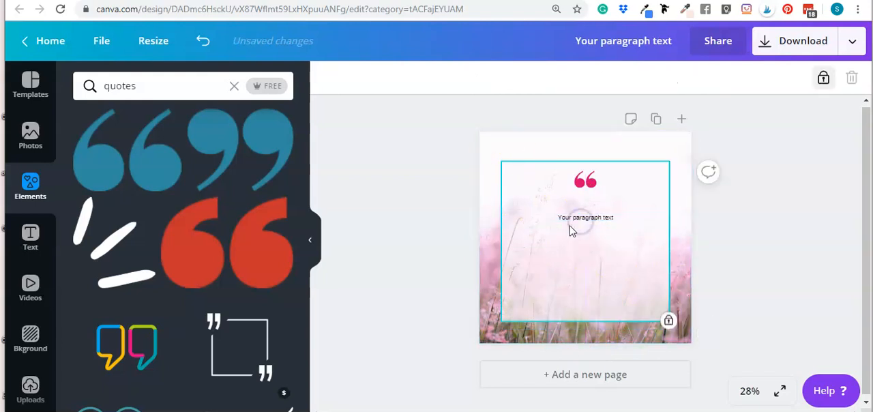
Set the paragraph text to size 36 and narrow its box, keeping it centered within the square
click(570, 217)
click(478, 77)
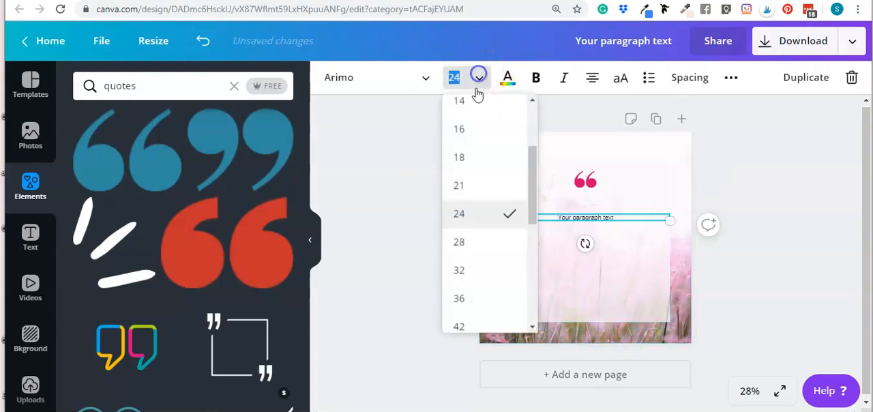
click(479, 298)
drag(502, 217, 538, 219)
drag(642, 217, 617, 212)
Replace the placeholder text with "Motivational quotes won't work unless you do."
double_click(617, 211)
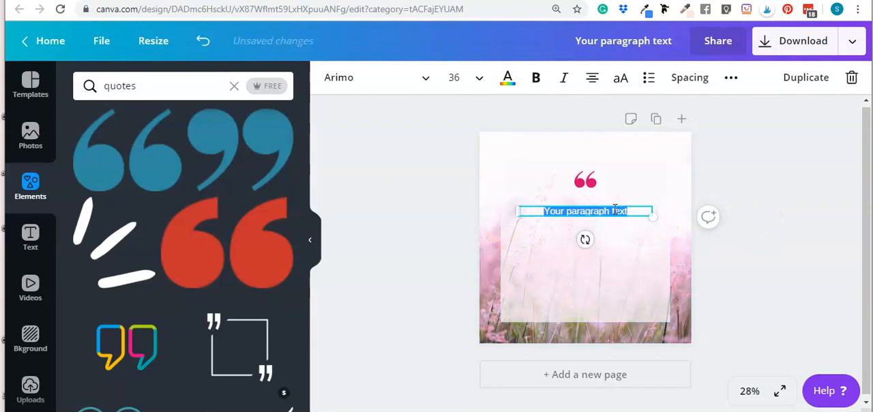
text(Ty)
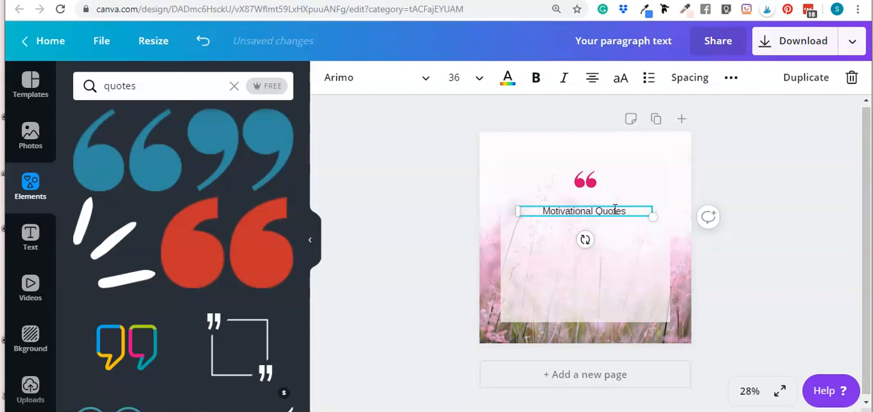
text(wor)
key(BackSpace)
key(BackSpace)
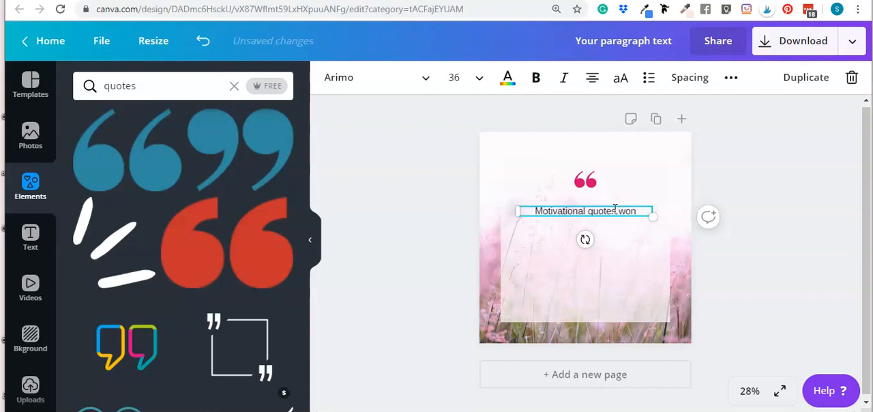
text(ork)
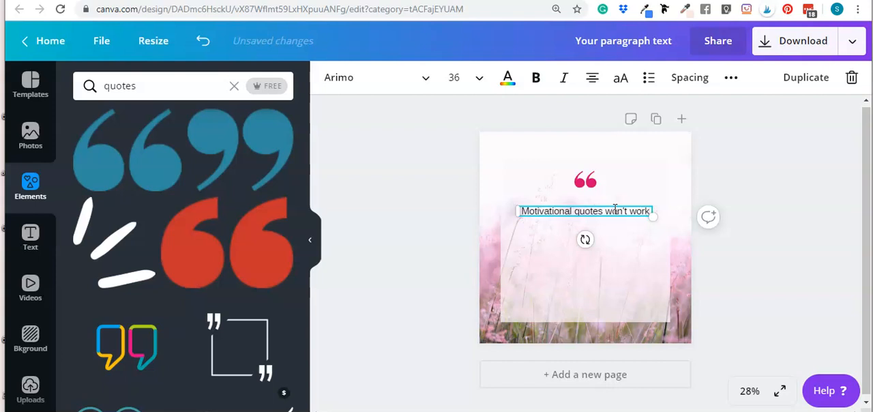
text( unless you do.)
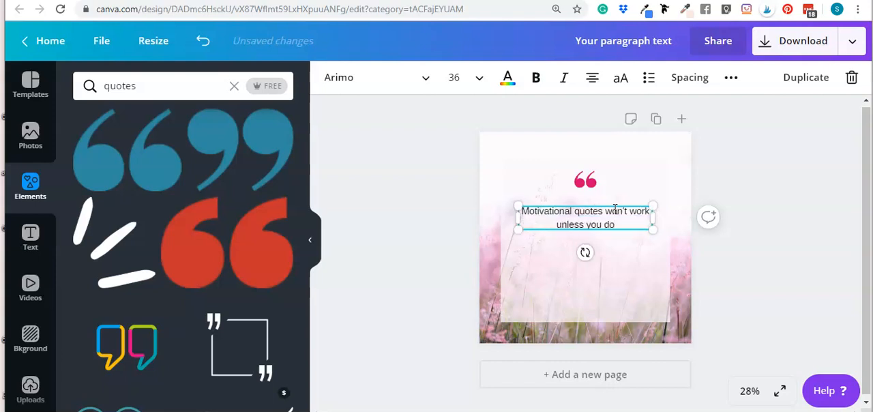
Change the quote's font to Hello Pretty Alt1 at size 72 and nudge the text slightly upward
click(409, 77)
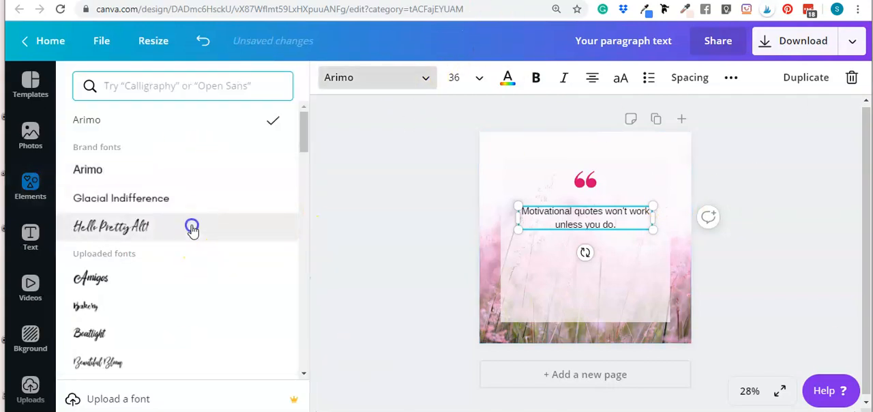
click(192, 229)
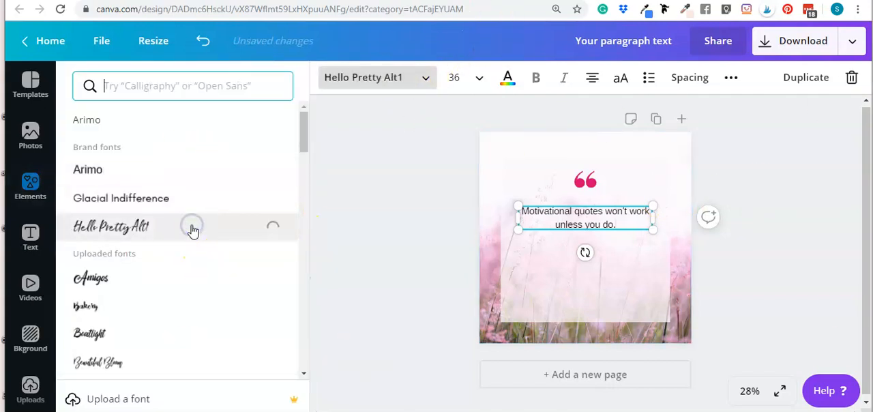
click(478, 79)
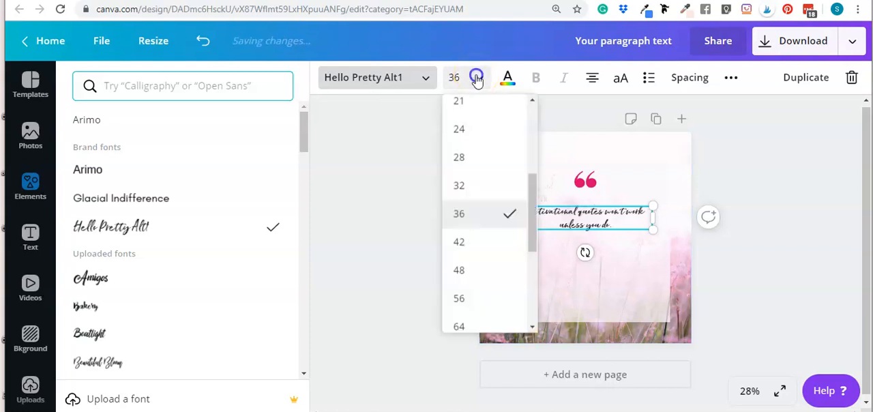
click(461, 270)
click(477, 81)
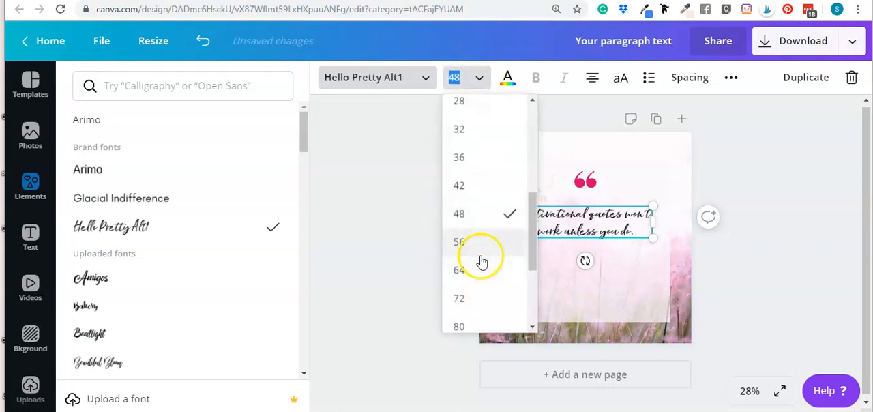
click(480, 258)
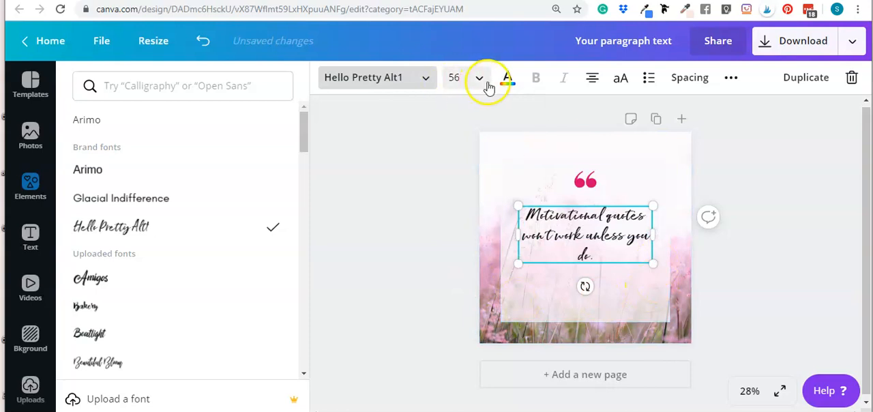
click(479, 77)
click(468, 270)
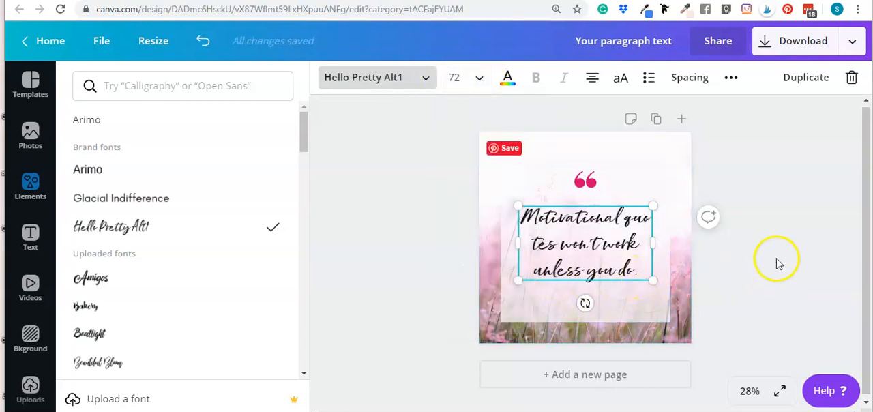
click(757, 263)
drag(594, 232, 588, 226)
click(770, 272)
Set the quote's font size to 80, widen its text box to about 724 and recenter it in the square
click(566, 235)
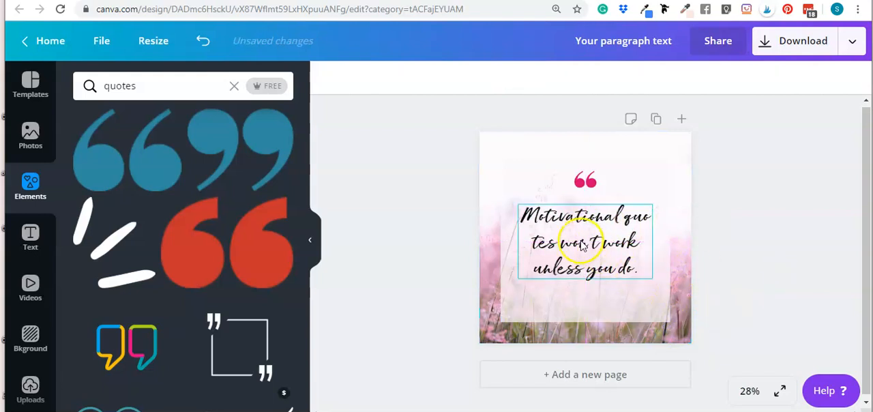
click(453, 77)
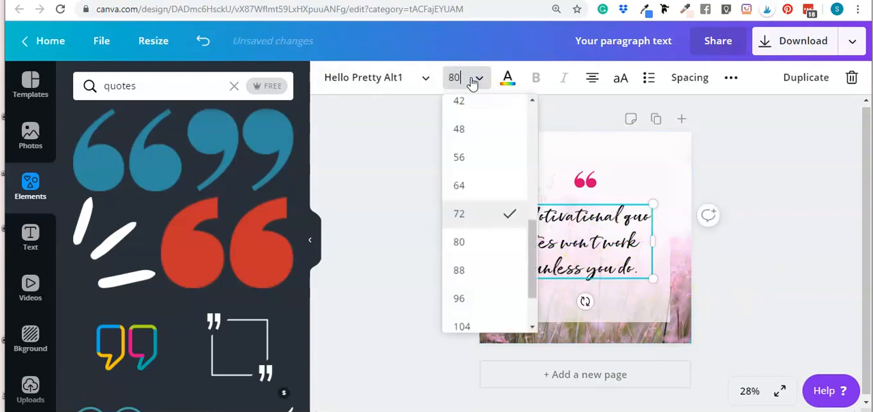
text(80)
key(Return)
drag(652, 263, 659, 262)
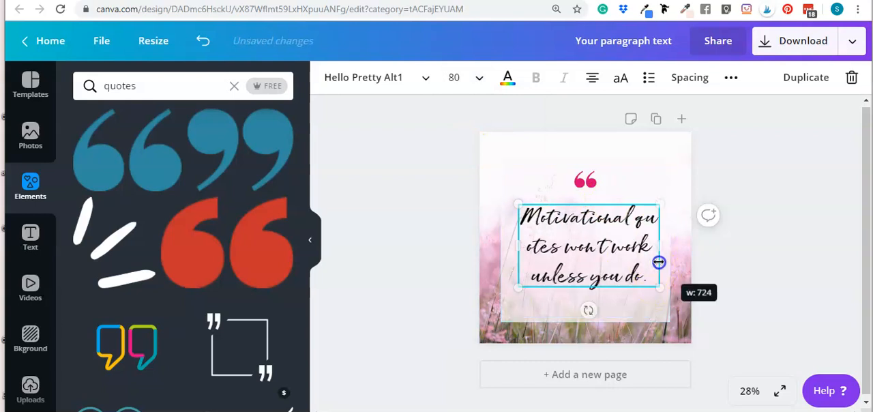
drag(594, 255, 590, 251)
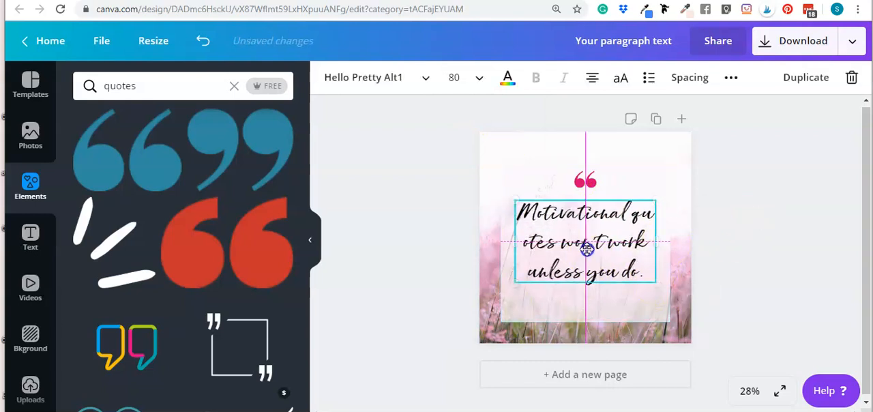
click(799, 259)
Add a second text box, narrow it and center it below the quote near the square's bottom edge
click(591, 308)
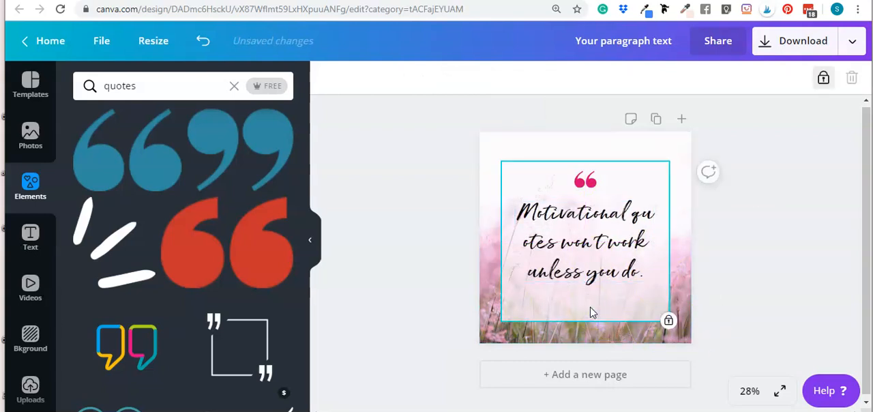
key(t)
click(742, 303)
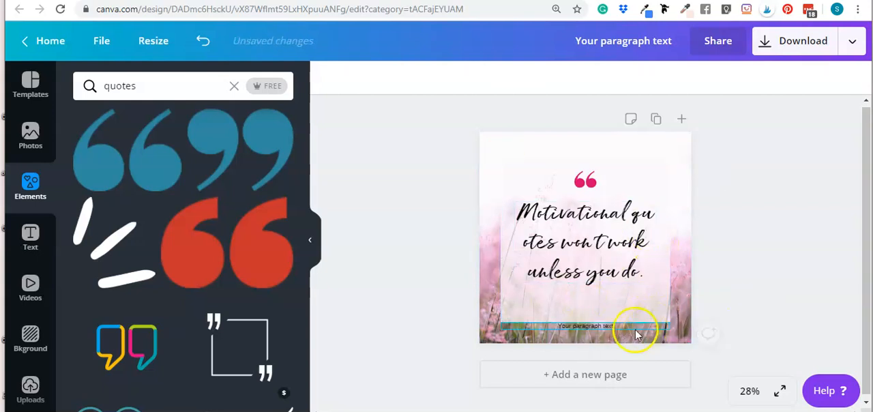
drag(610, 332, 609, 306)
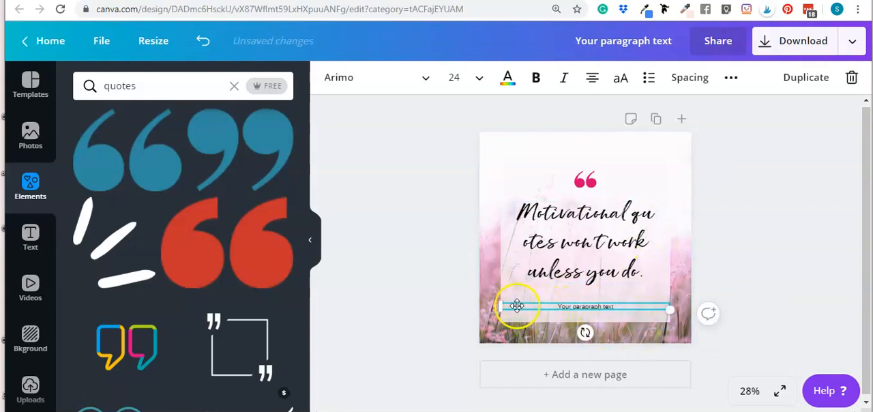
drag(499, 307, 542, 306)
click(707, 284)
drag(602, 310, 577, 303)
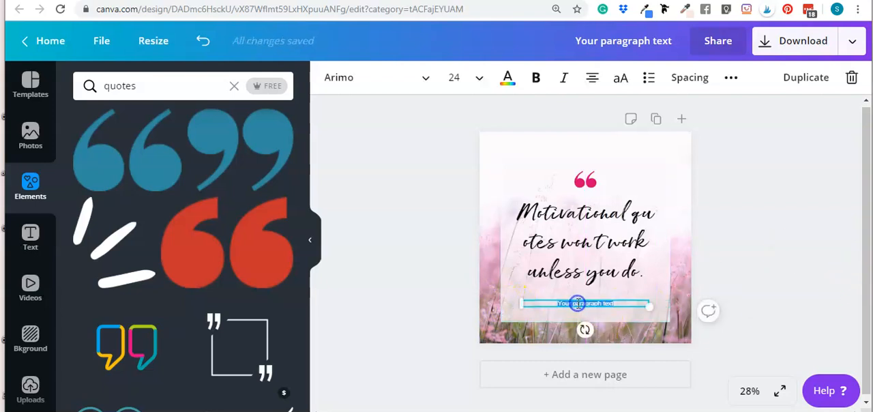
Set the lower text to size 30 with the wording "- Unknown" and nudge it slightly closer to the quote
click(454, 77)
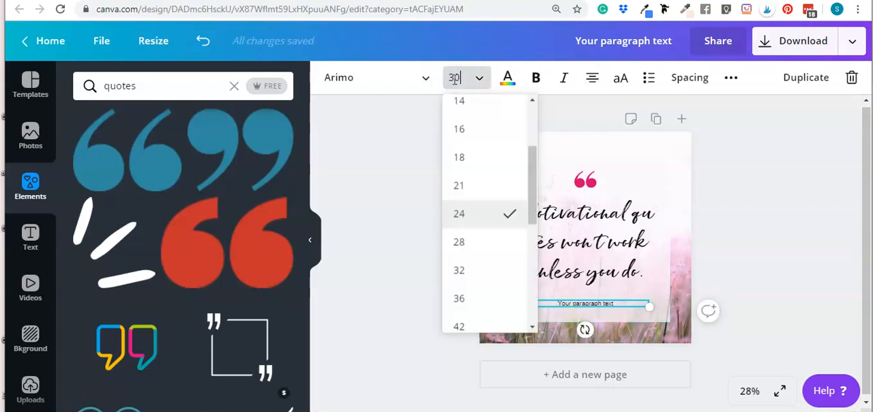
text(30)
key(Return)
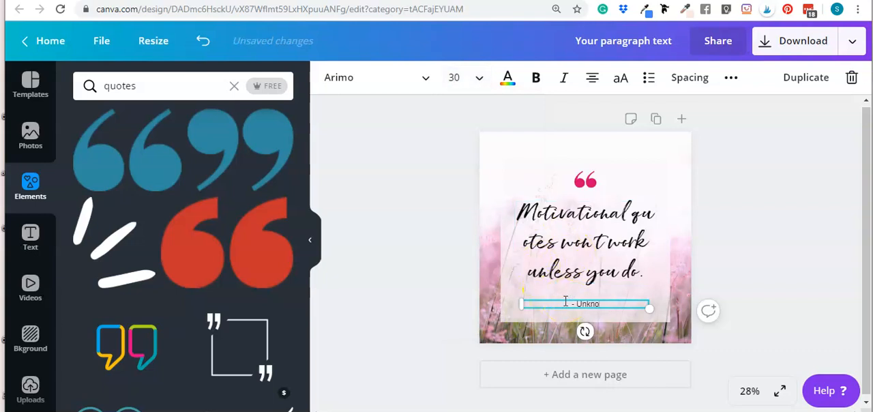
click(775, 180)
click(602, 305)
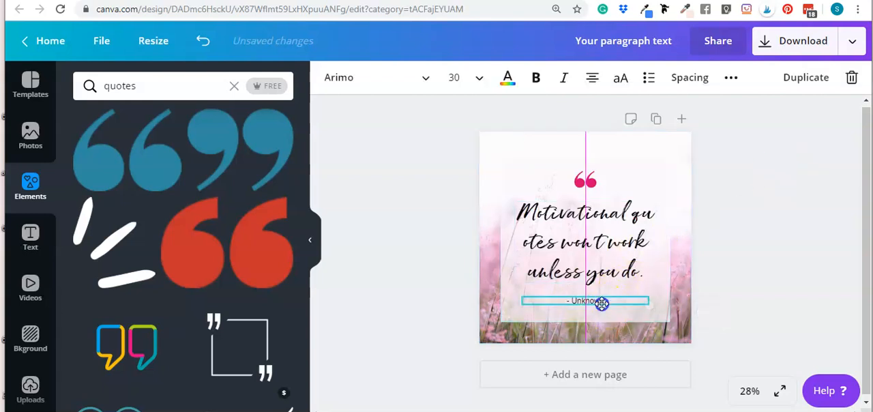
click(754, 253)
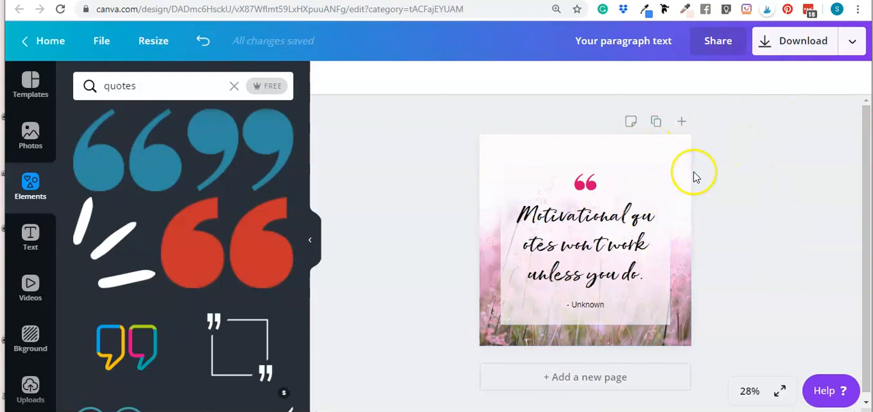
Duplicate the finished quote page within the design
click(655, 121)
scroll(702, 178, up, 4)
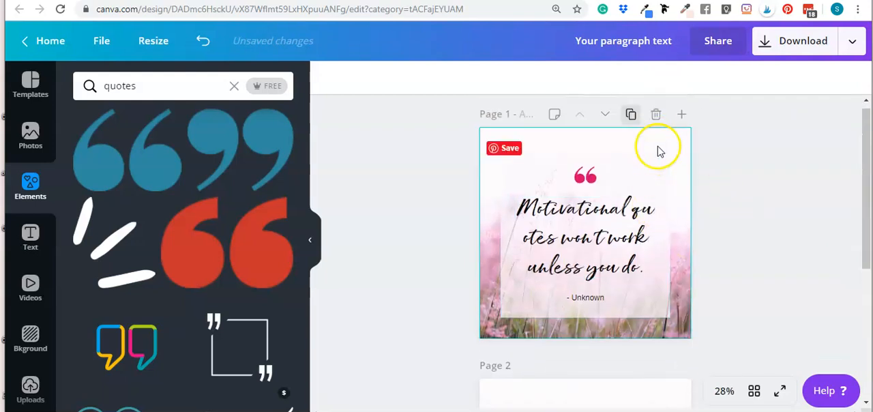
click(734, 163)
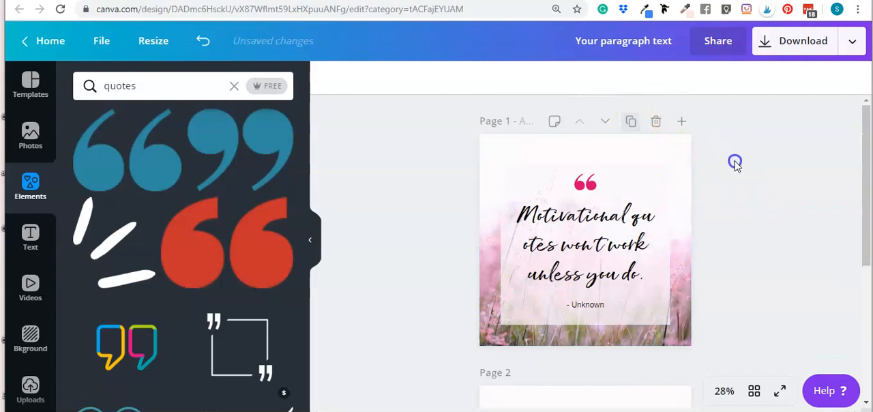
Rename the design as "Template 1"
click(102, 39)
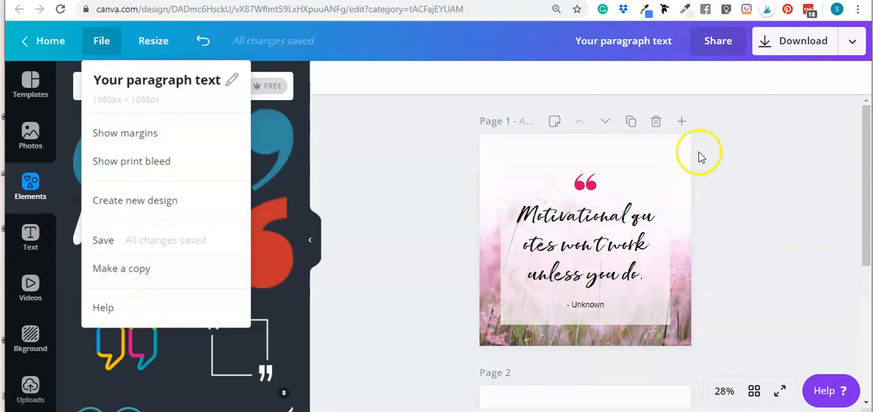
click(617, 41)
text(Template 1)
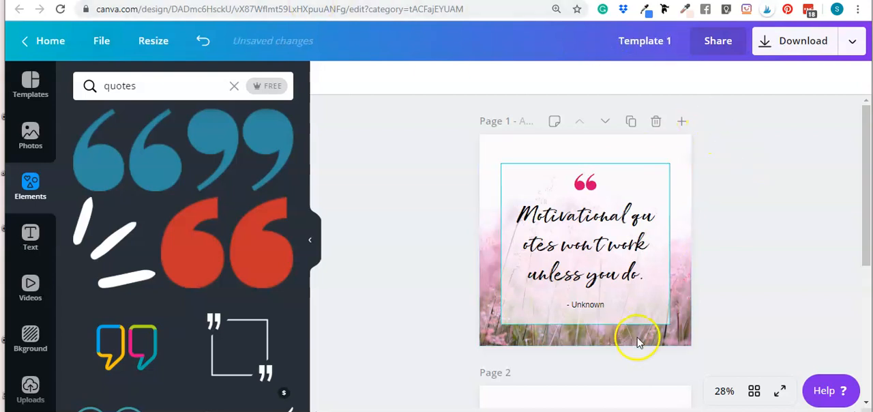
Delete the duplicated second page, and duplicate the quote page and remove the copy once more
scroll(665, 317, down, 3)
click(655, 180)
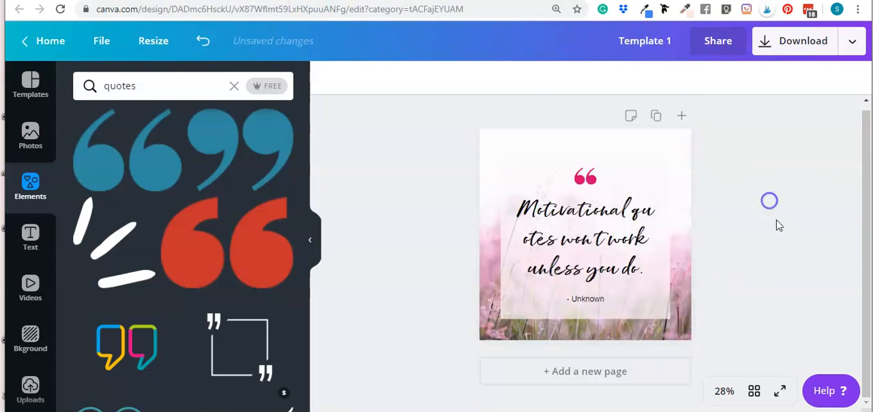
click(655, 122)
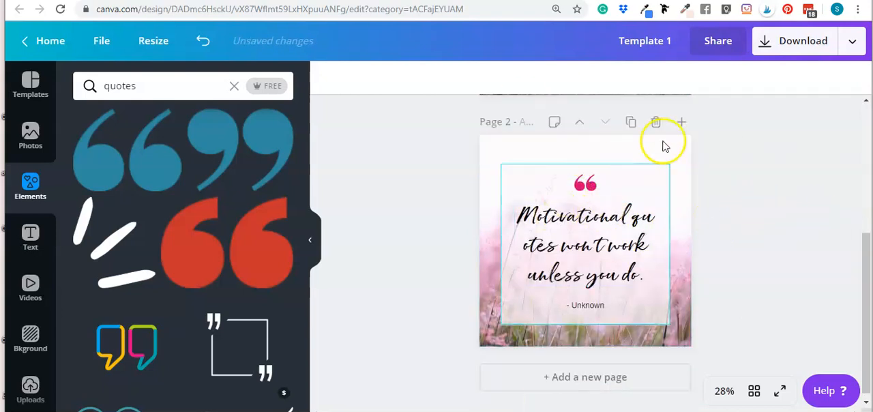
click(656, 122)
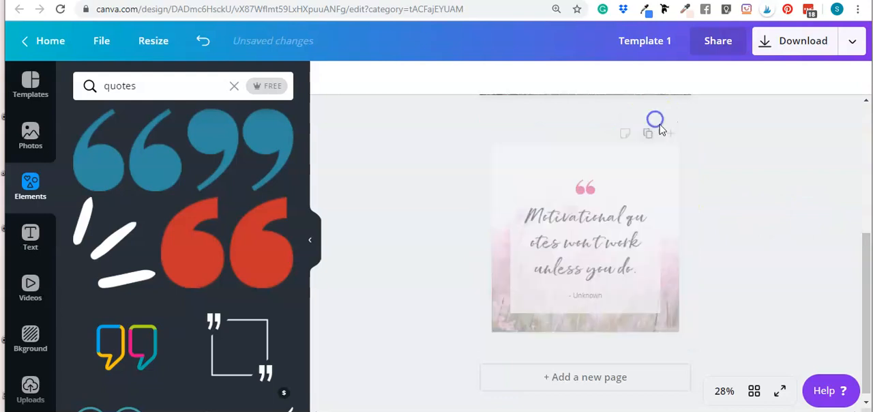
Make a copy of the Template 1 design and rename the copy "Template 2"
click(99, 43)
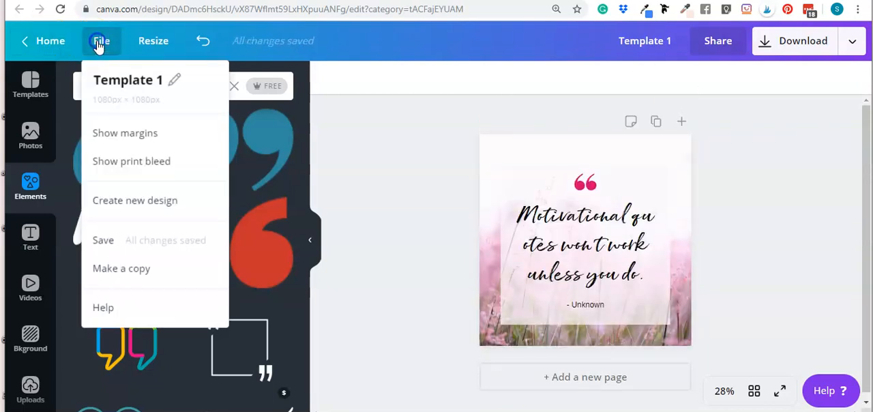
click(143, 269)
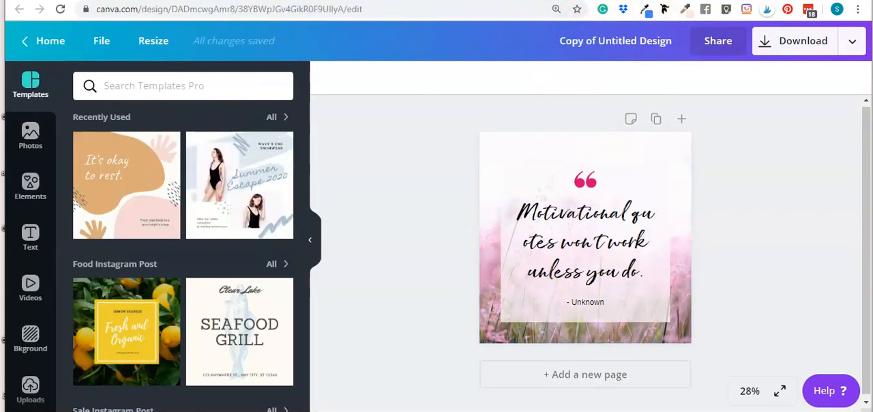
click(614, 41)
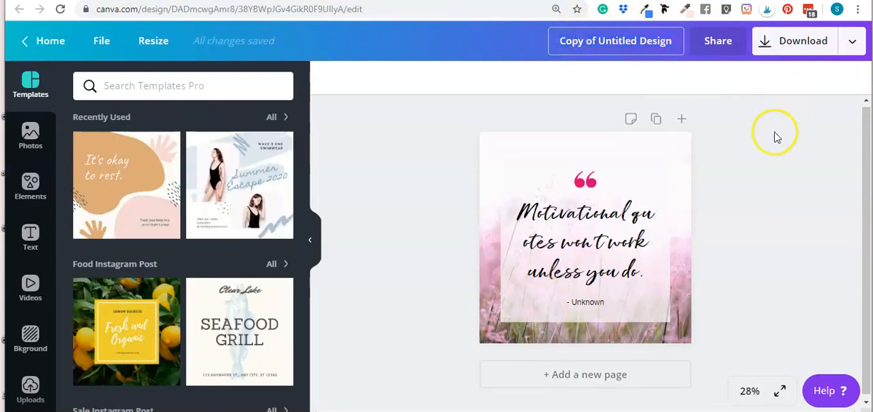
click(610, 42)
click(768, 137)
click(630, 40)
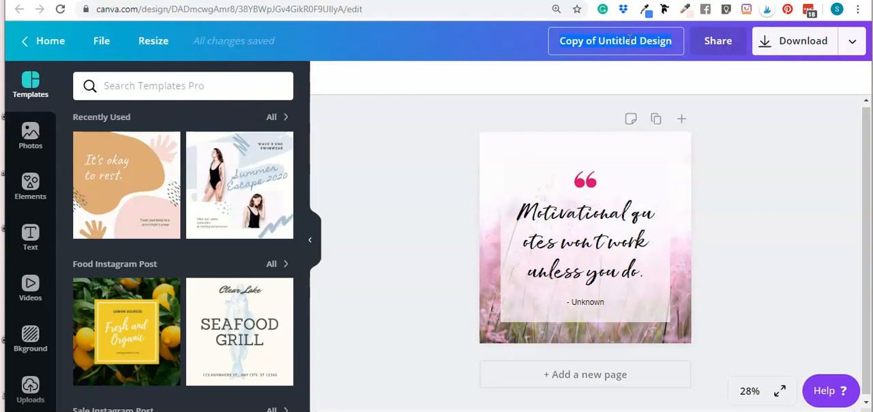
click(728, 128)
click(616, 41)
text(Template 2)
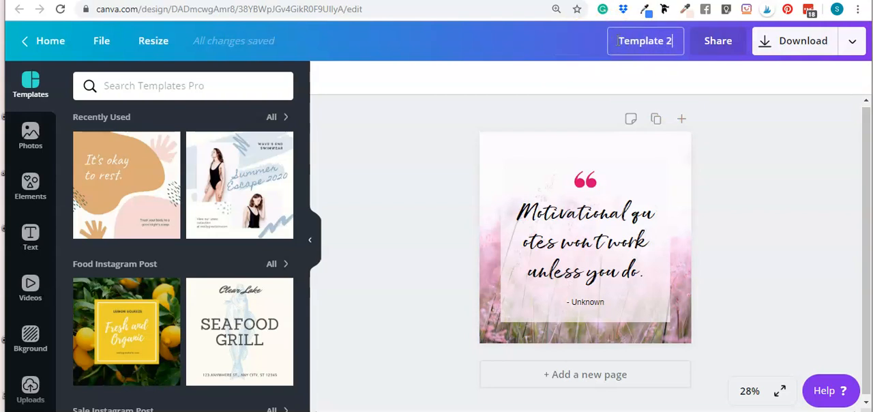
click(795, 251)
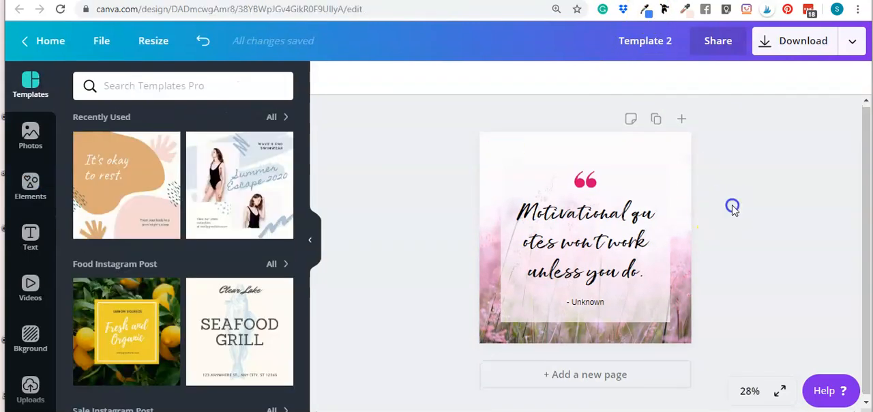
Select the meadow background photo and search the photo library for "laptop"
click(511, 181)
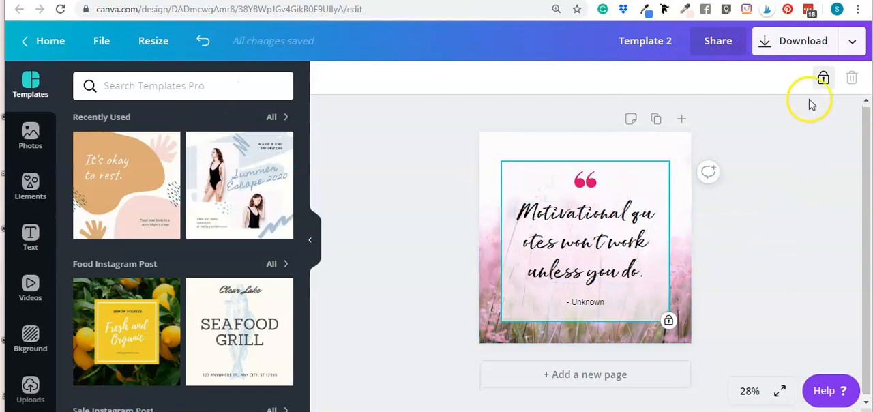
click(791, 152)
click(674, 149)
click(741, 153)
click(537, 143)
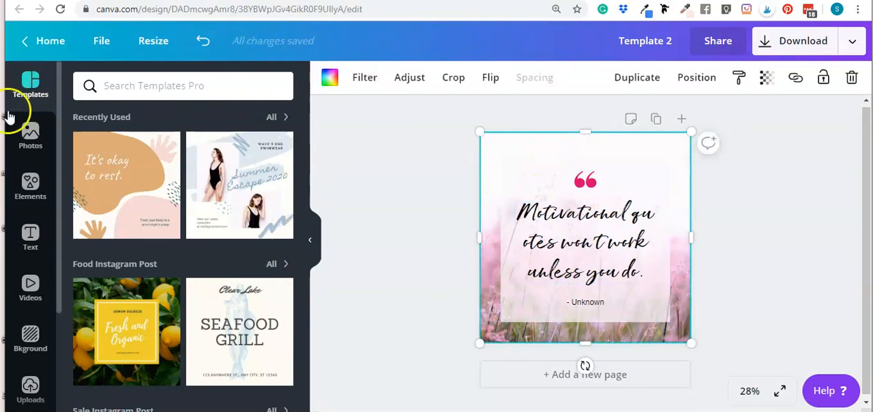
click(30, 137)
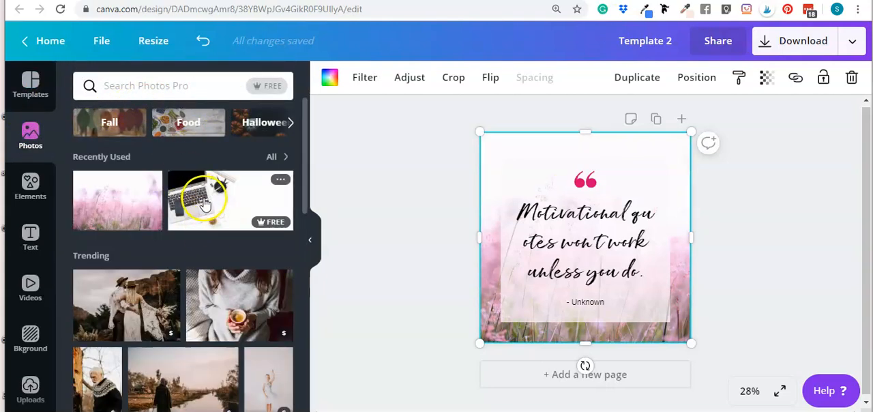
scroll(204, 203, down, 10)
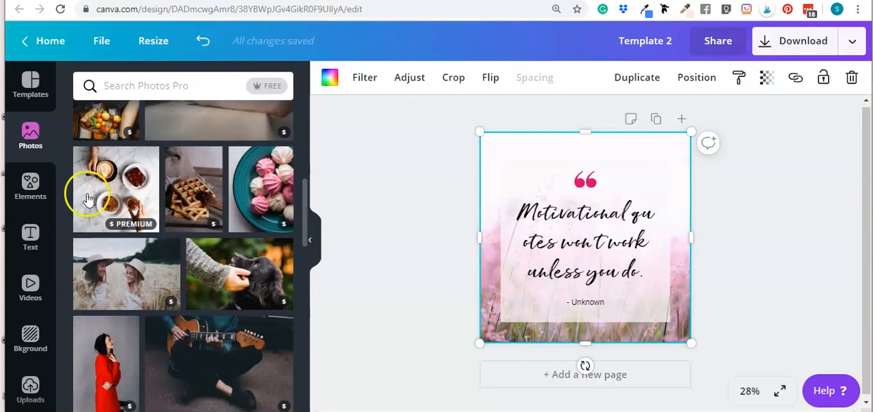
scroll(156, 201, up, 10)
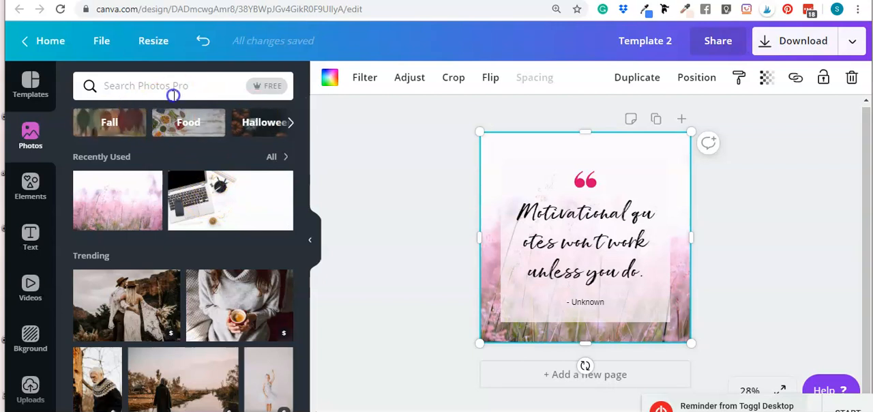
click(173, 94)
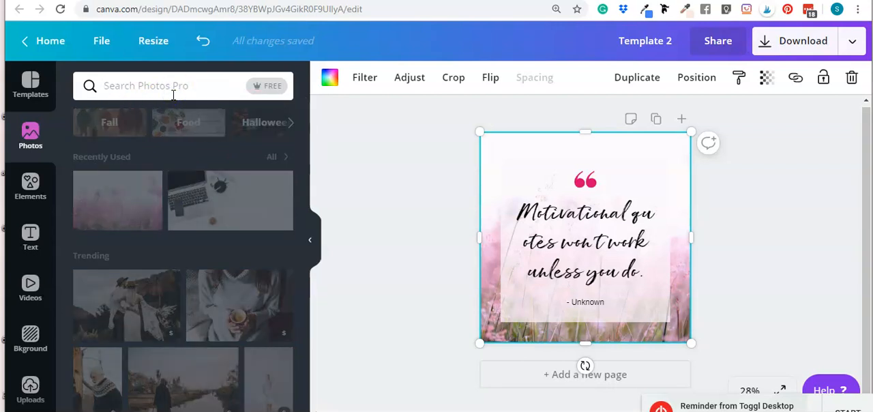
text(laptop)
key(Return)
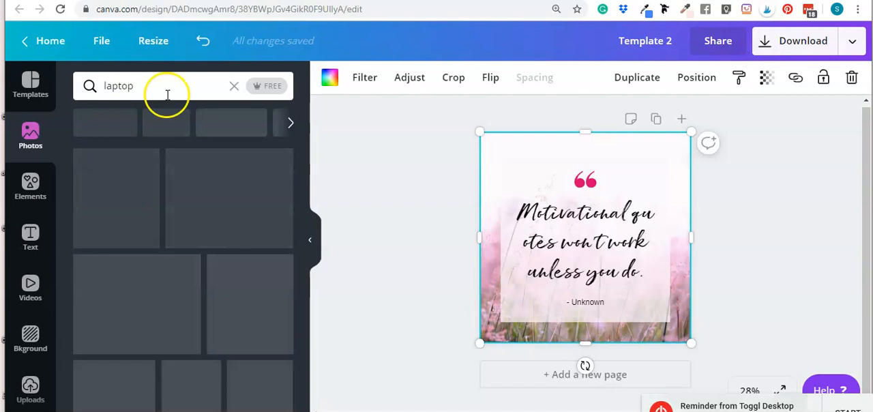
Replace the background with the light blue desk photo showing hands on a laptop
scroll(245, 184, down, 1)
scroll(266, 167, up, 1)
click(235, 189)
drag(557, 215, 493, 164)
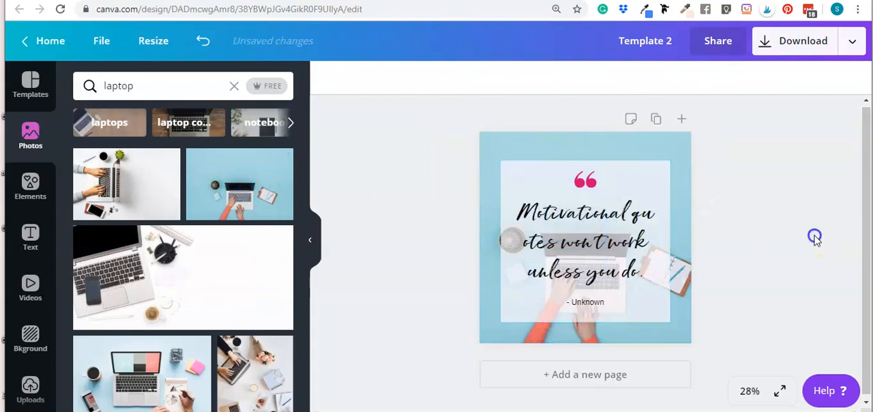
Fill the page background with the white desk photo featuring a laptop, pink flowers and a teal notebook
scroll(195, 289, down, 5)
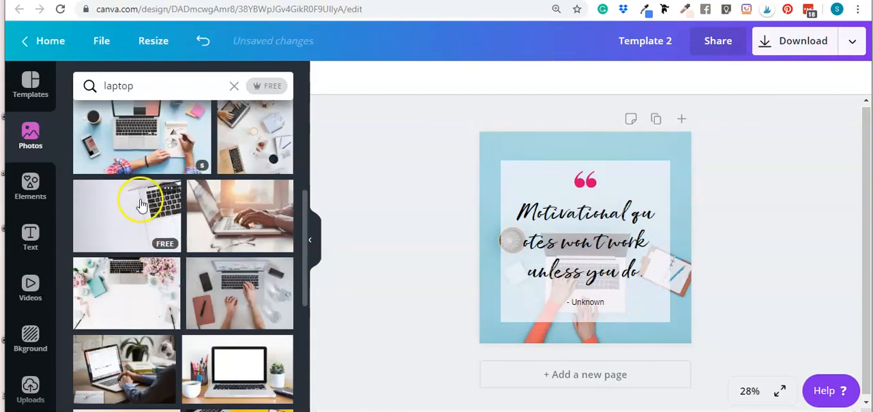
scroll(139, 249, down, 2)
click(103, 235)
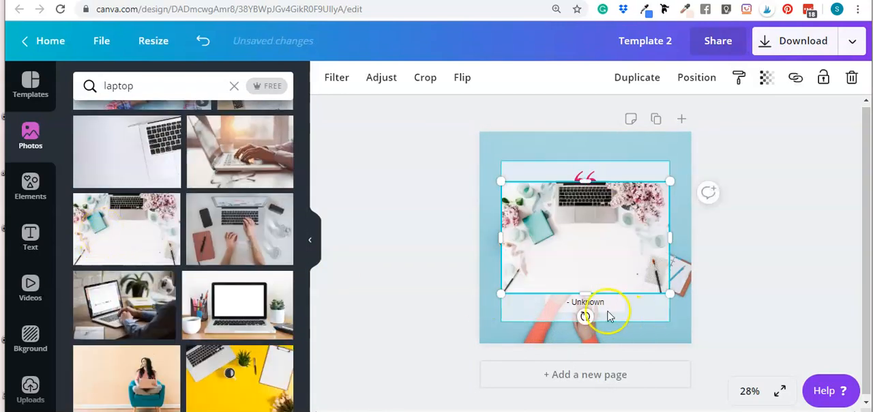
drag(572, 225, 559, 151)
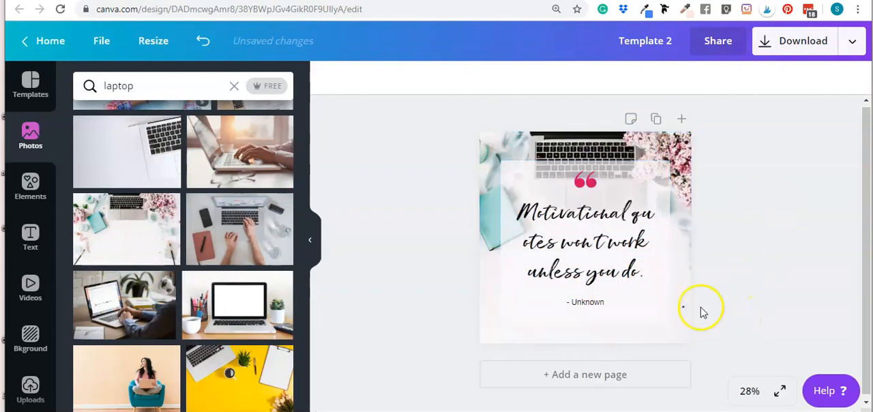
Recolor the quotation-mark graphic with the teal from the brand palette
click(590, 183)
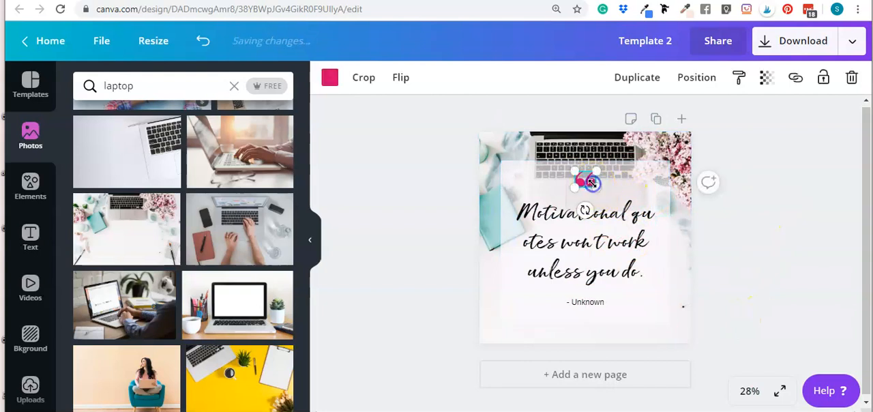
click(330, 78)
click(195, 198)
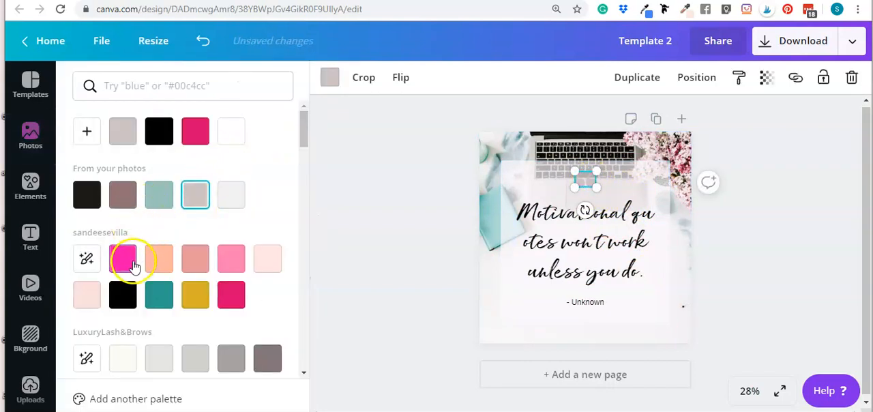
click(159, 295)
Replace the quote text with "Blah blah blah blah blah" and move the attribution up beneath it
double_click(580, 252)
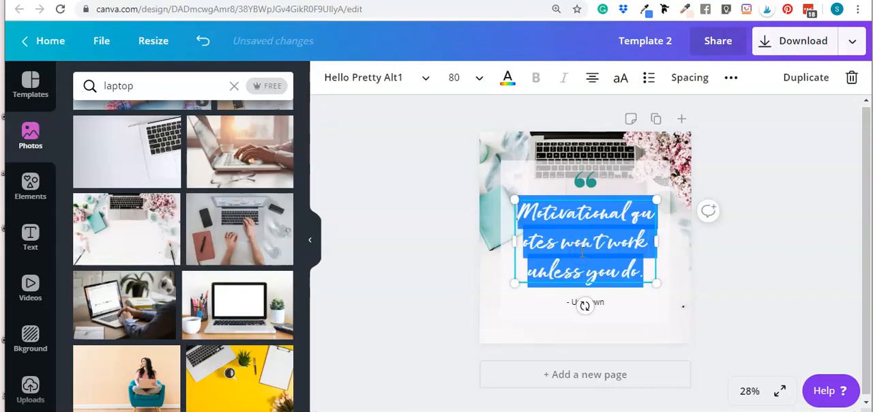
text(Blah blah)
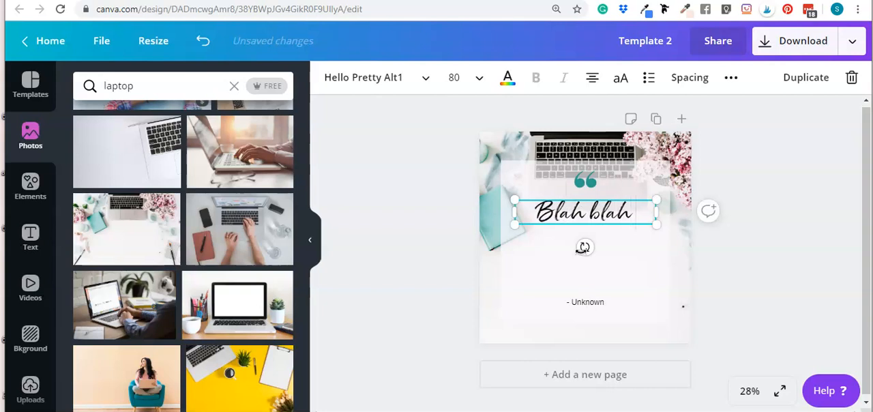
text( blah blah)
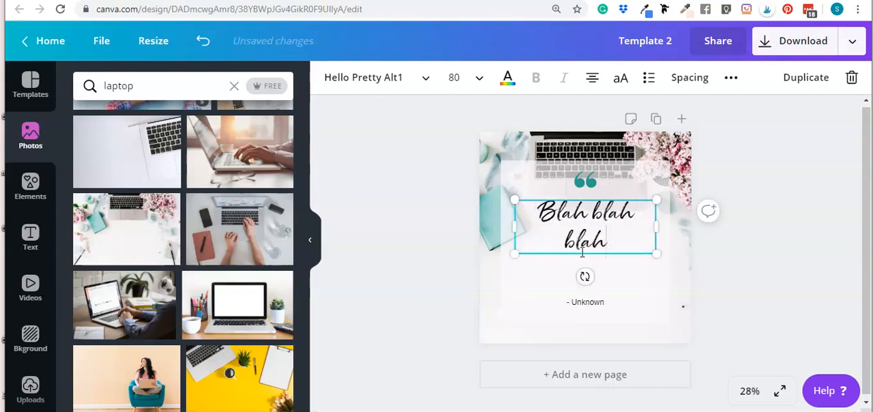
text( blah bla)
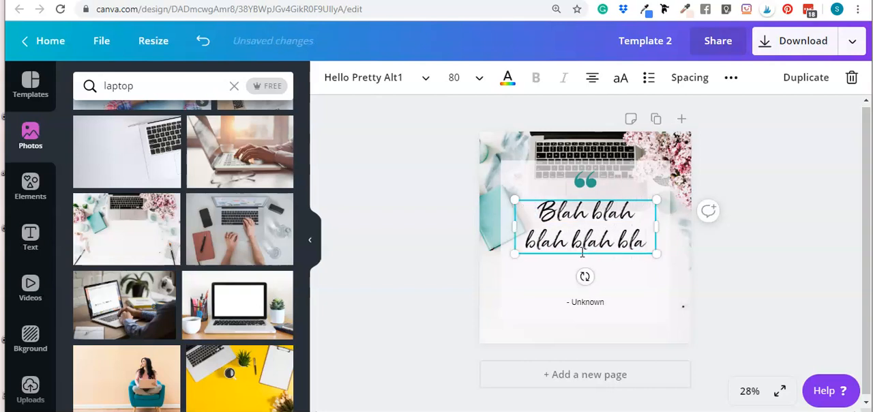
text(h)
click(757, 282)
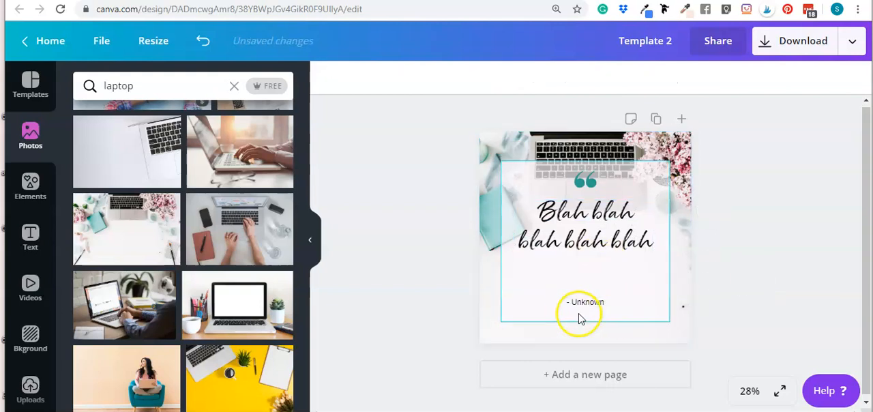
drag(588, 302, 588, 270)
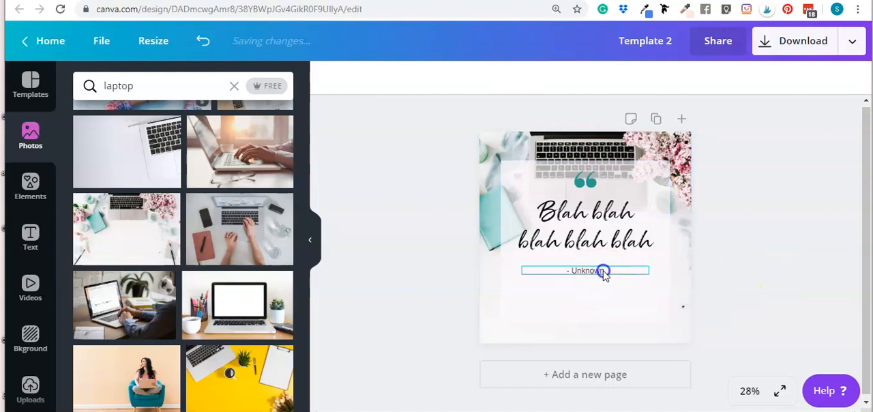
click(747, 305)
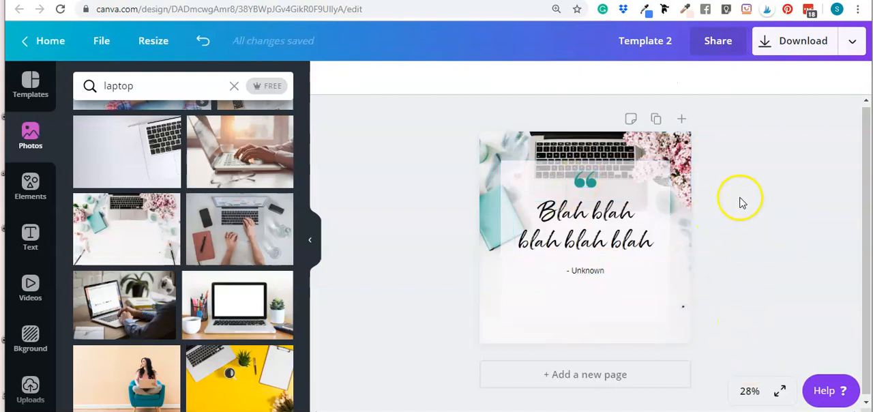
Select the attribution, quote and quotation mark together and move them down to the vertical middle of the page
click(589, 272)
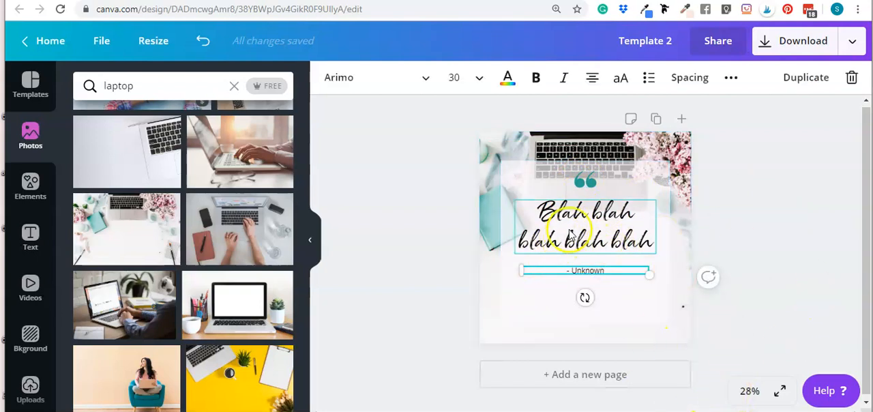
shift+click(610, 232)
shift+click(582, 181)
drag(583, 181, 584, 195)
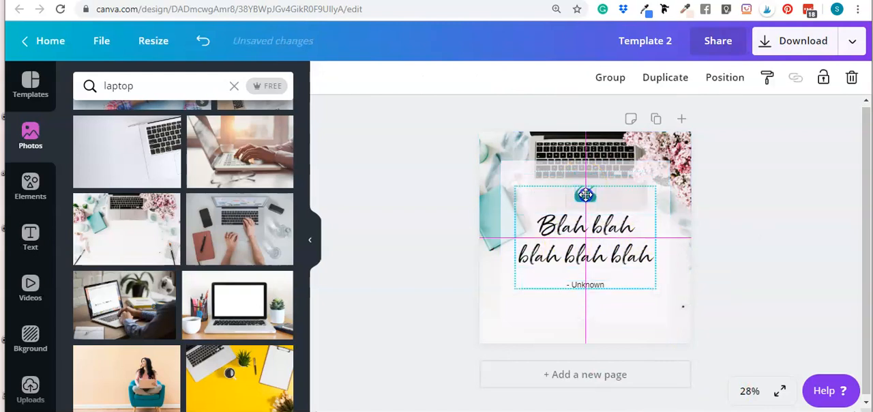
click(761, 210)
Reselect the quotation mark, quote and attribution together and nudge them slightly lower within the translucent square
drag(431, 181, 688, 310)
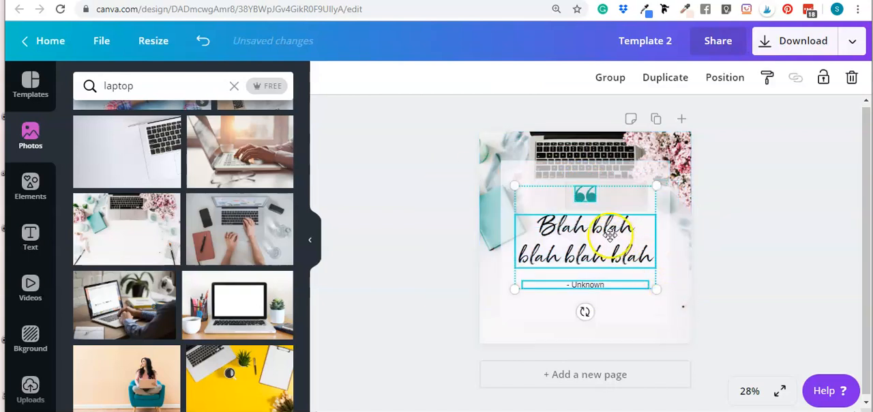
click(584, 208)
click(585, 197)
click(752, 221)
drag(414, 193, 675, 299)
drag(595, 227, 592, 230)
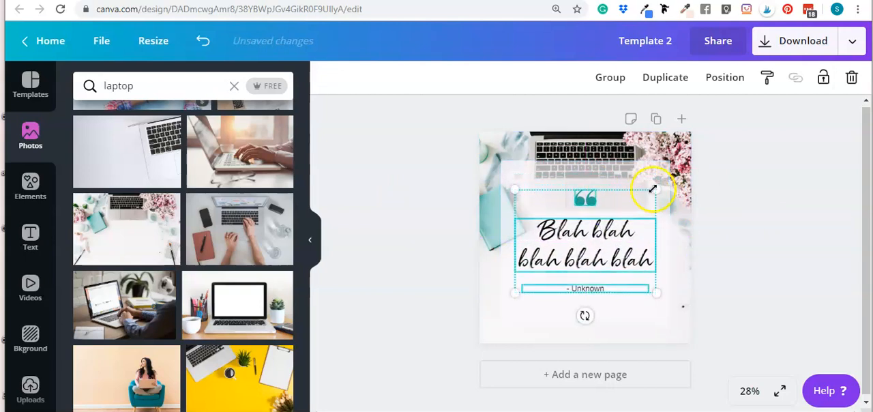
click(749, 198)
click(780, 244)
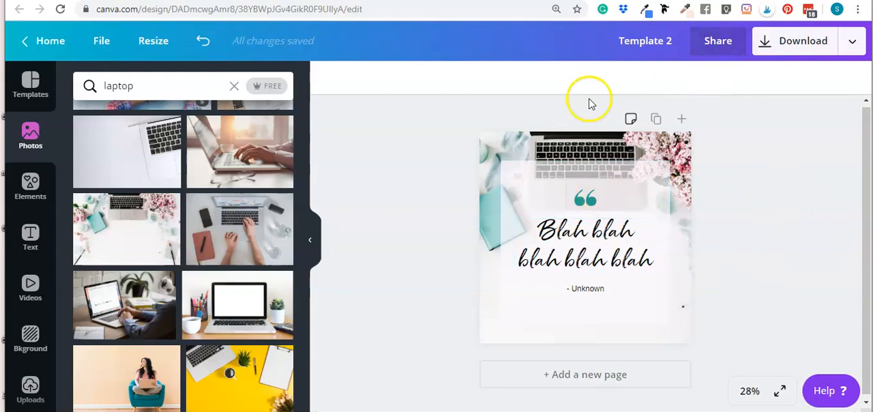
Set the design's share link to "use as template" and copy the link
click(723, 44)
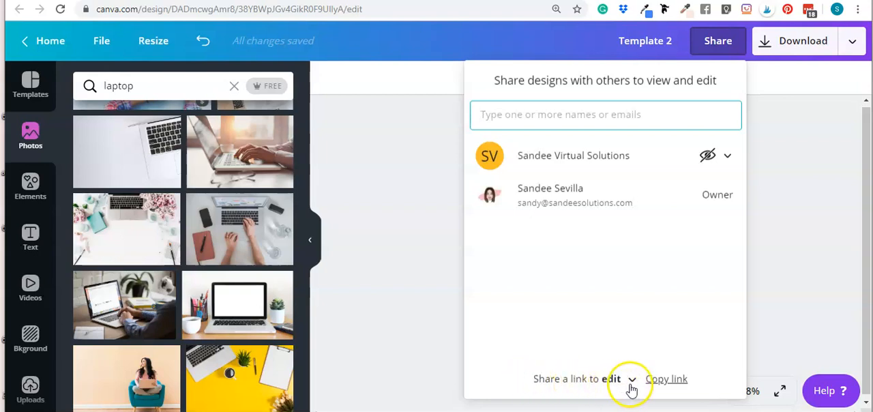
click(613, 383)
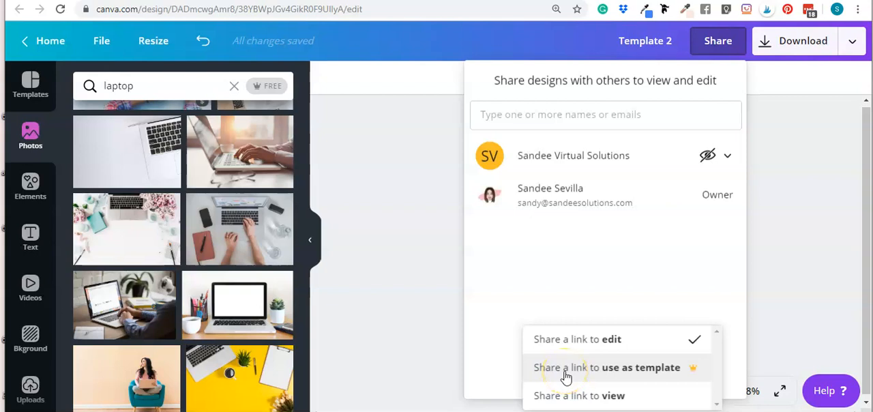
click(641, 366)
click(698, 383)
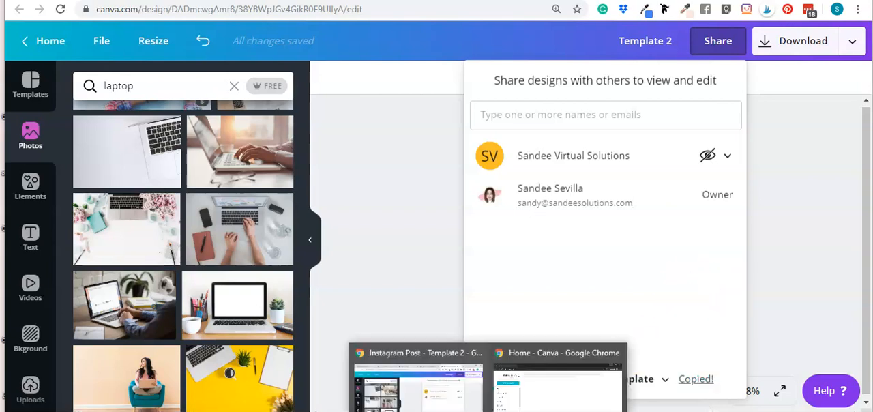
mouse_move(552, 366)
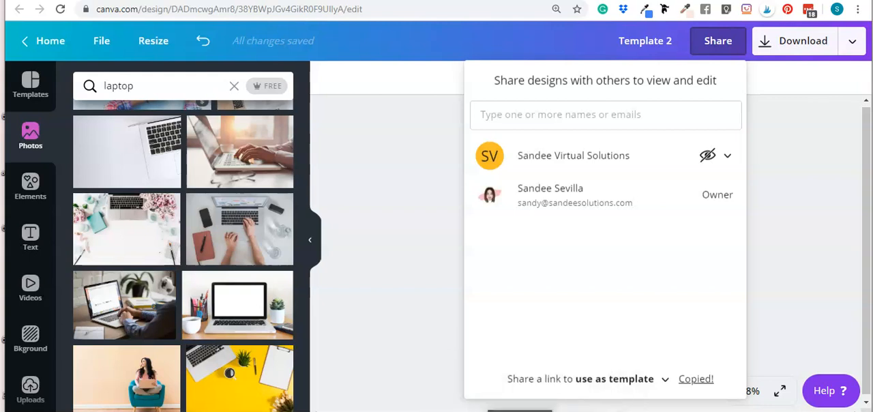
Switch to the incognito browser window, open the copied template link in a new tab and use the template to create a copy
click(542, 349)
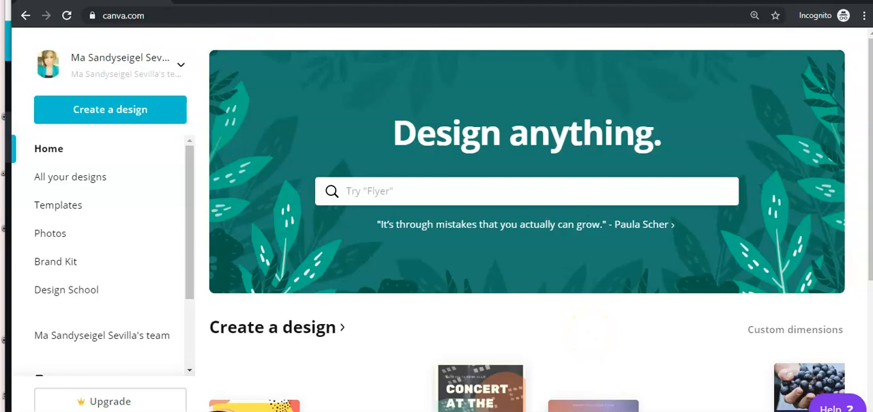
key(ctrl+t)
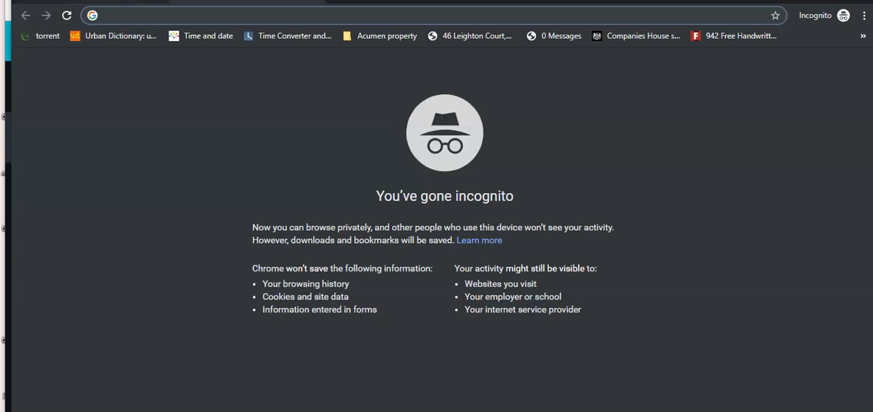
key(ctrl+v)
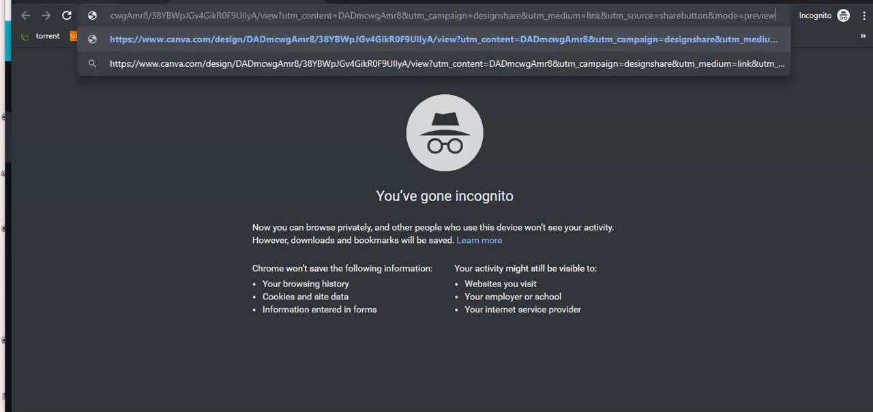
key(Return)
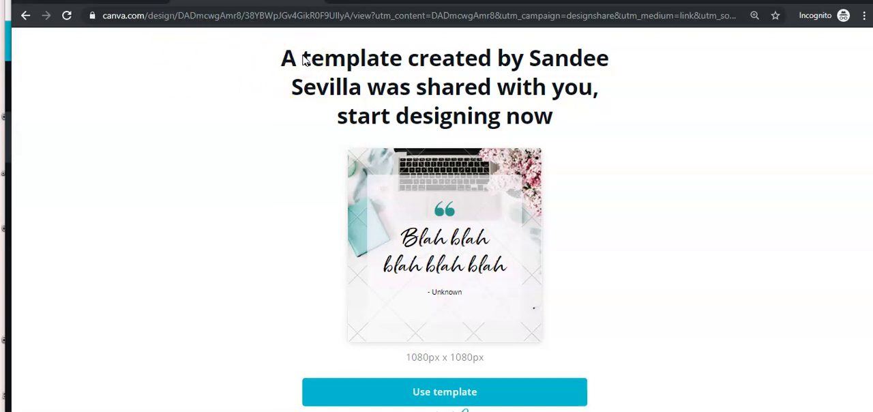
click(439, 399)
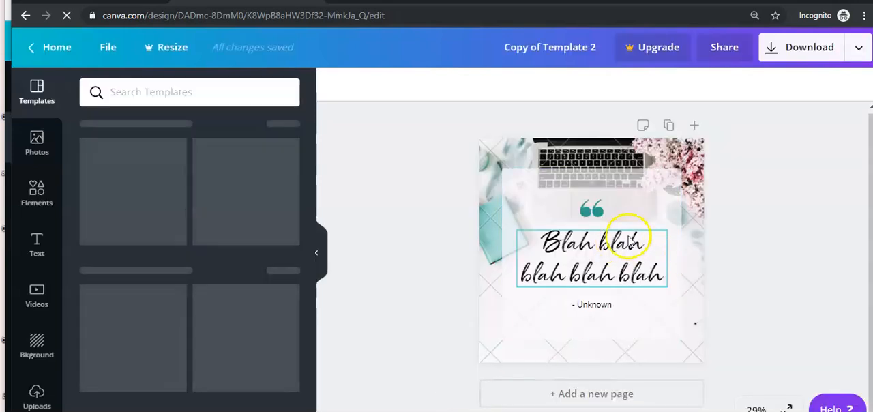
Replace the quote text in the copied design with "Testing some changes"
click(603, 263)
click(761, 205)
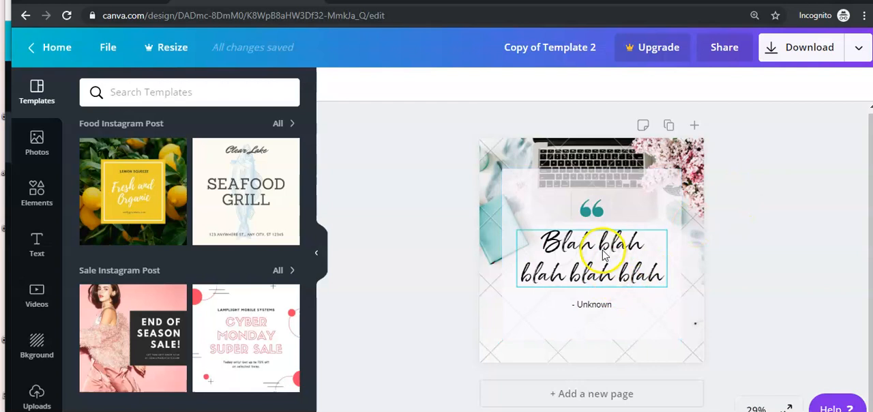
click(602, 254)
click(727, 223)
click(605, 257)
click(605, 258)
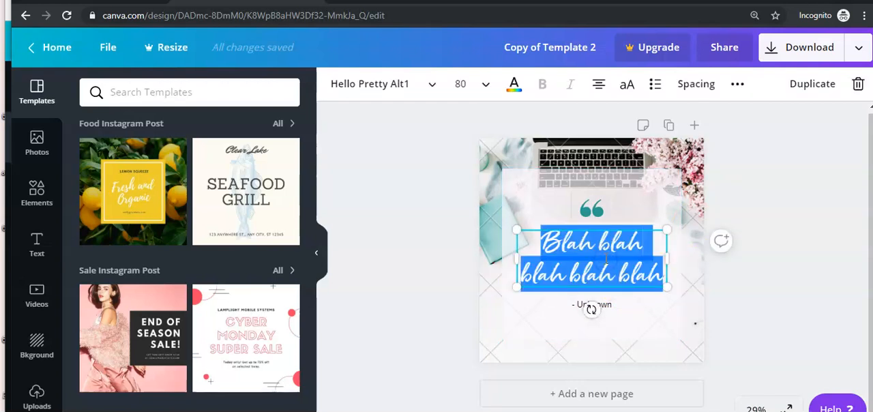
text(Testing some changes)
click(816, 256)
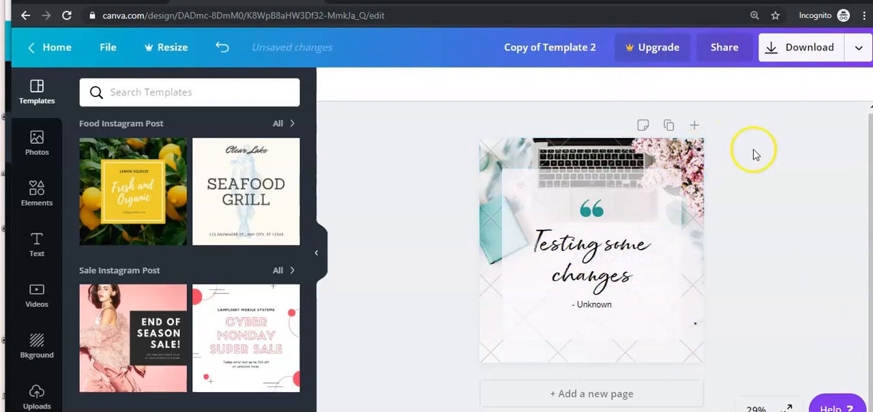
click(677, 153)
click(791, 165)
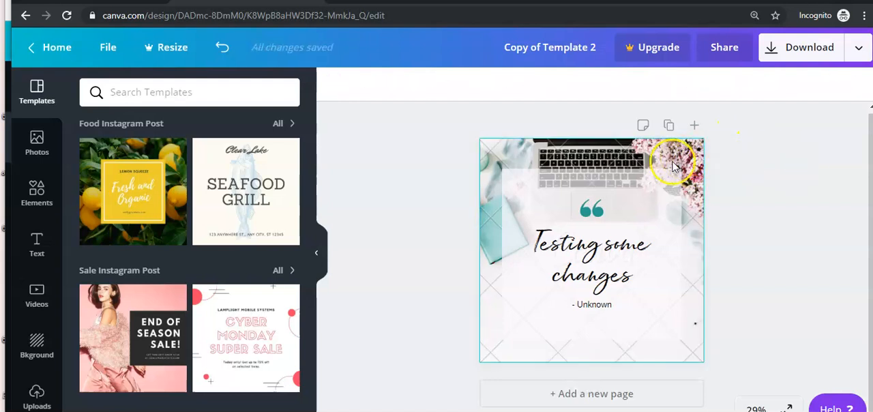
click(671, 163)
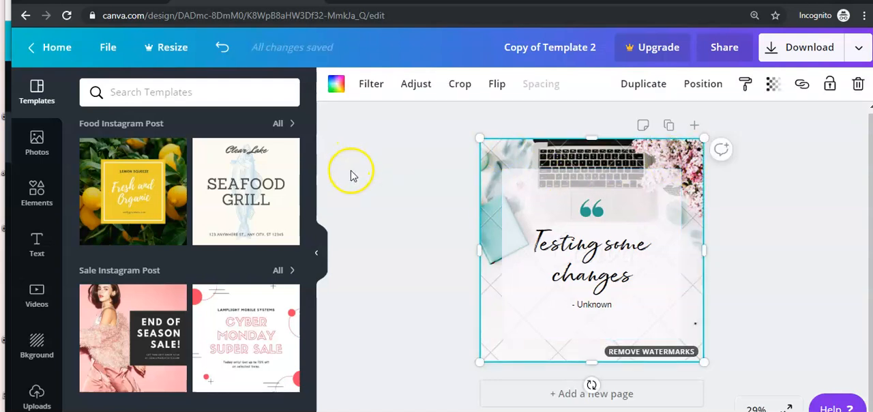
click(807, 227)
click(702, 178)
click(776, 188)
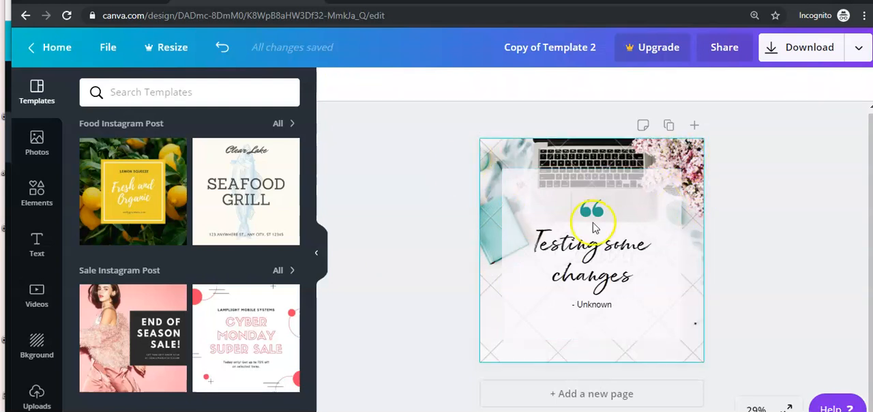
Search the photo library for "happy"
click(509, 147)
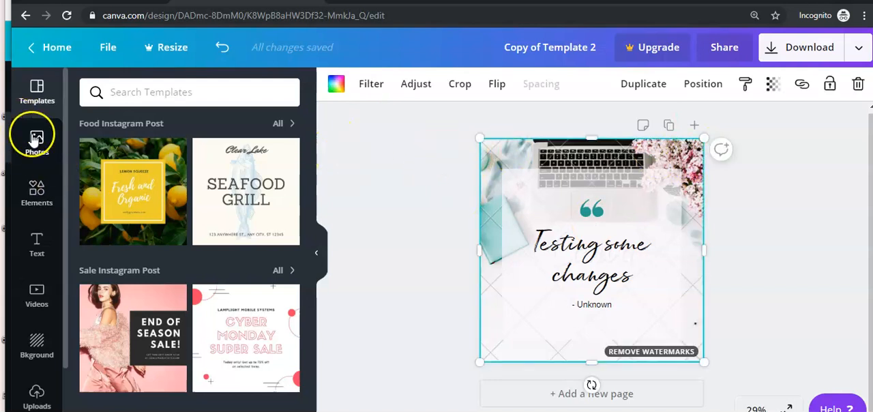
click(31, 142)
click(116, 95)
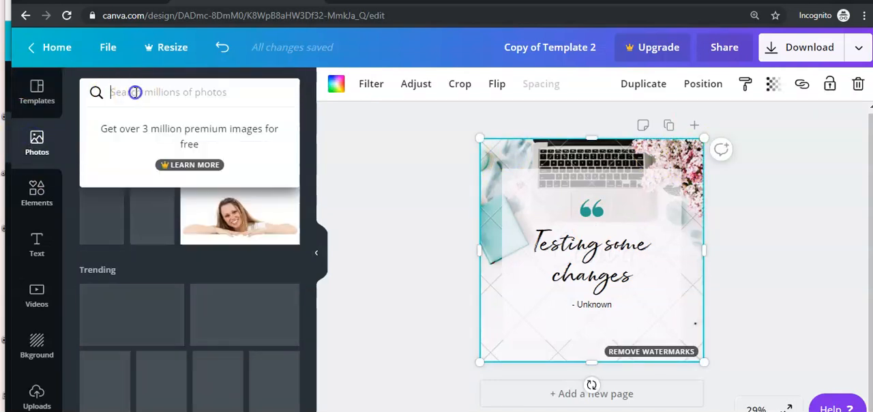
click(347, 225)
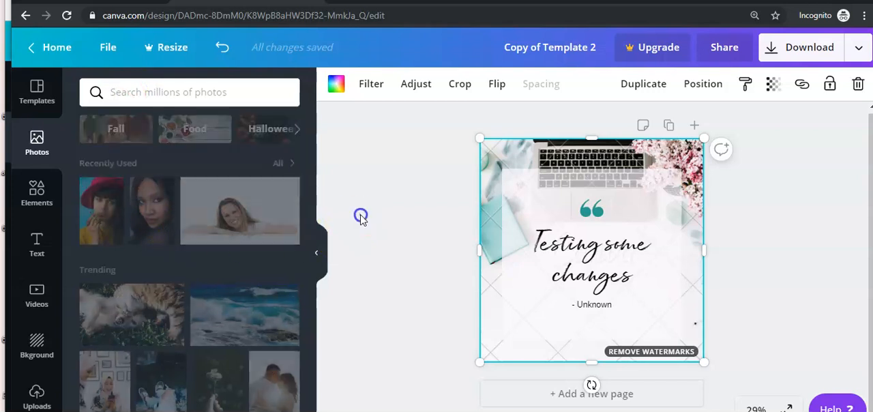
click(149, 93)
text(happy)
key(Return)
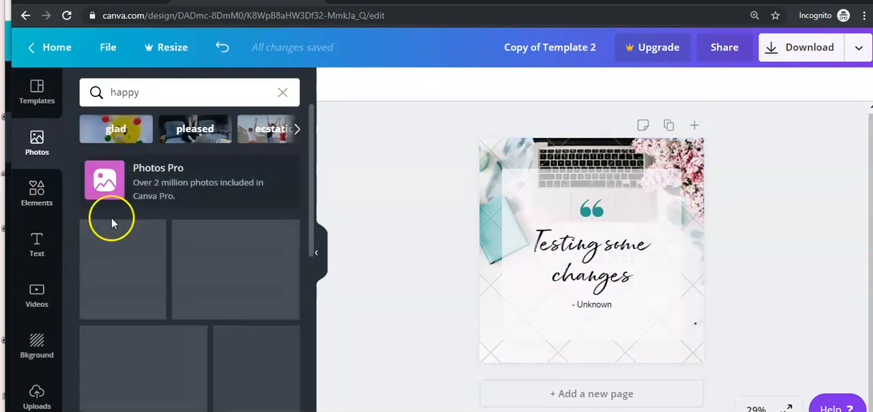
Replace the laptop background with the photo of a person jumping on a road at sunset, filling the whole page
scroll(132, 272, down, 3)
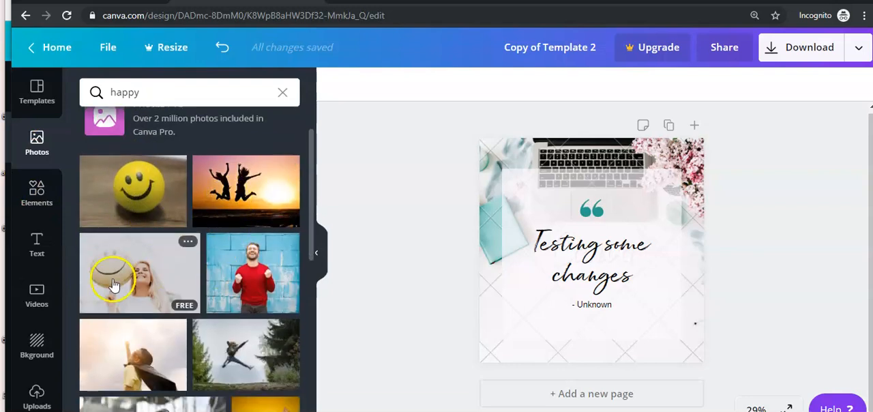
scroll(131, 298, down, 3)
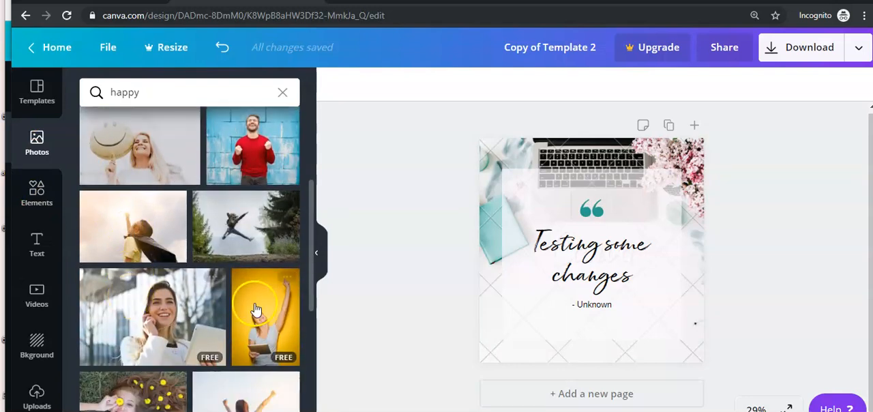
scroll(129, 286, down, 3)
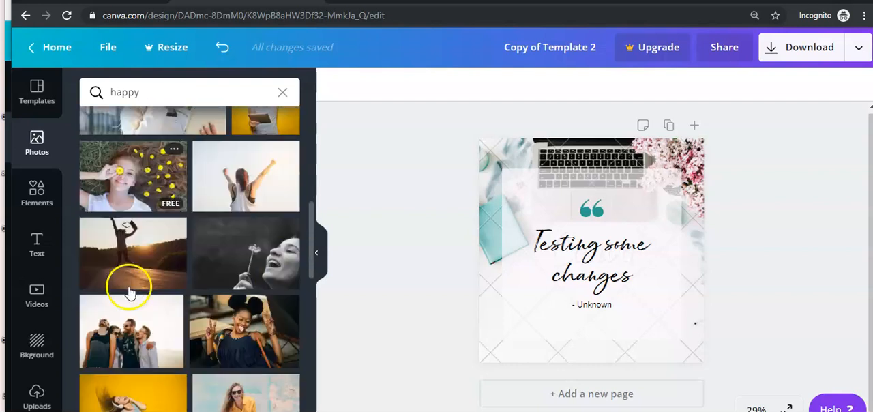
click(107, 234)
drag(518, 241, 705, 232)
click(773, 224)
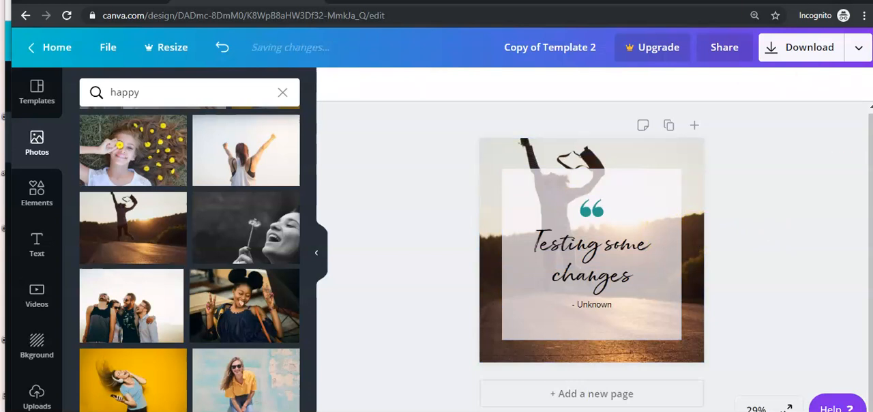
Switch back to the window with the original Template 2, close its sharing options and check its background photo and quote text
click(516, 45)
click(821, 185)
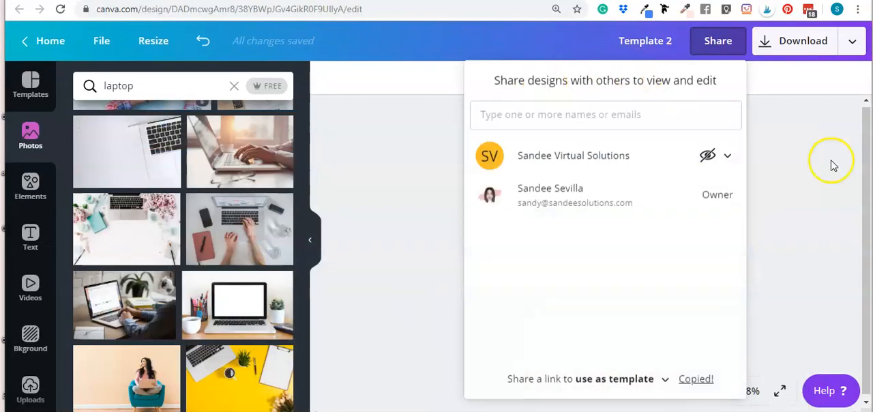
click(831, 159)
click(786, 158)
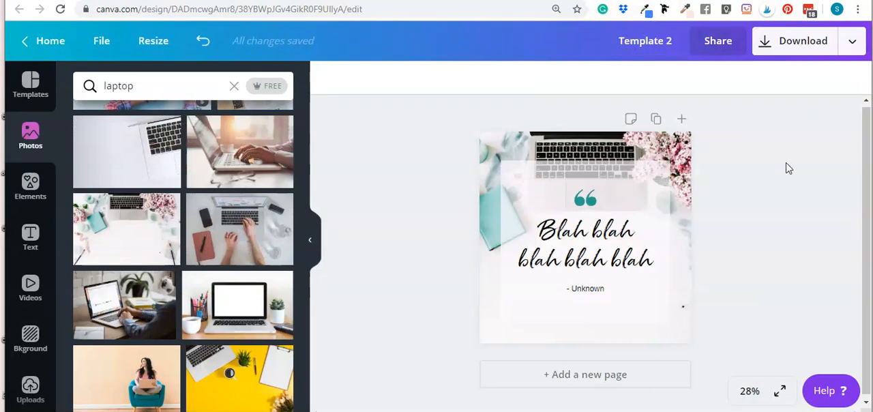
click(626, 165)
click(754, 144)
click(740, 162)
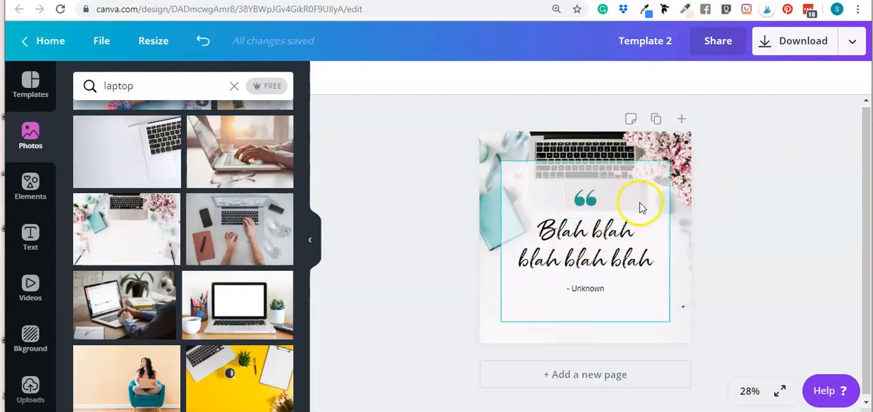
click(740, 199)
click(469, 114)
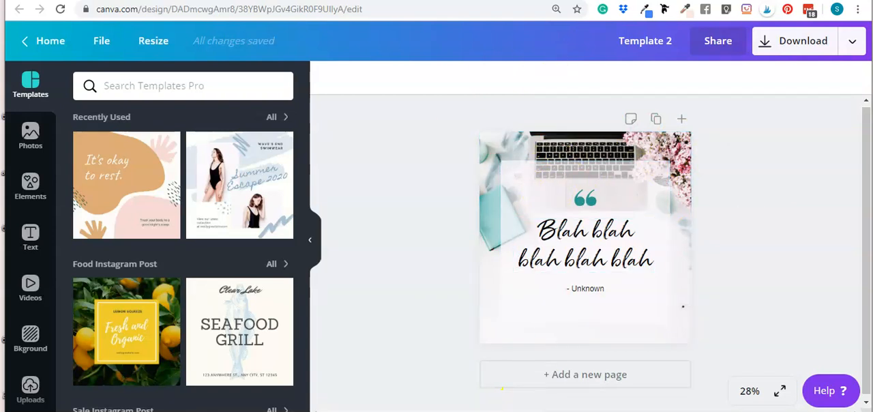
Return to the incognito window and view the edited copy of the template
click(543, 357)
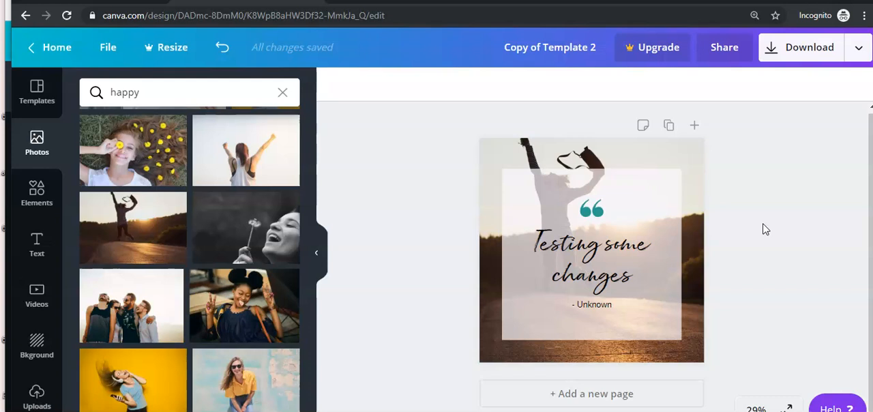
click(728, 208)
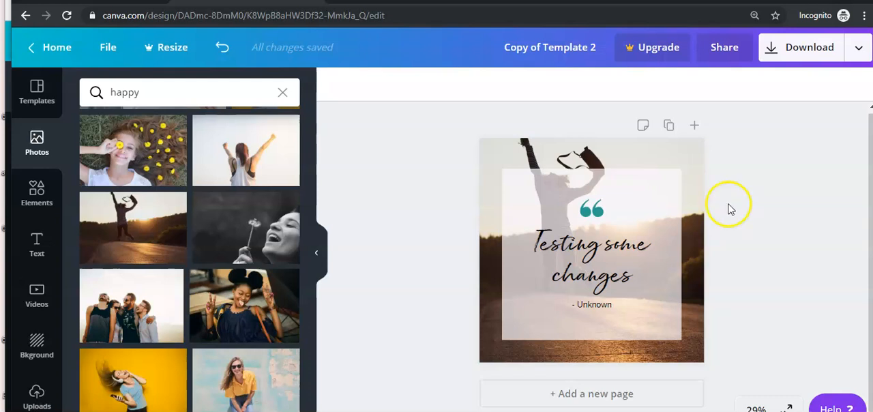